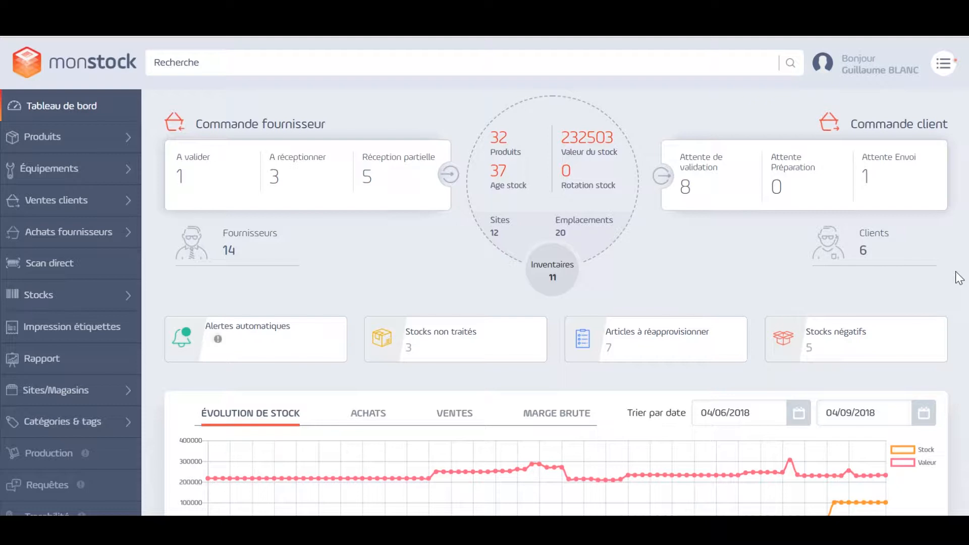
Open the general preferences, look through the available start page options without choosing one, and save the preferences
{"action": "left_click", "coordinate": [939, 75]}
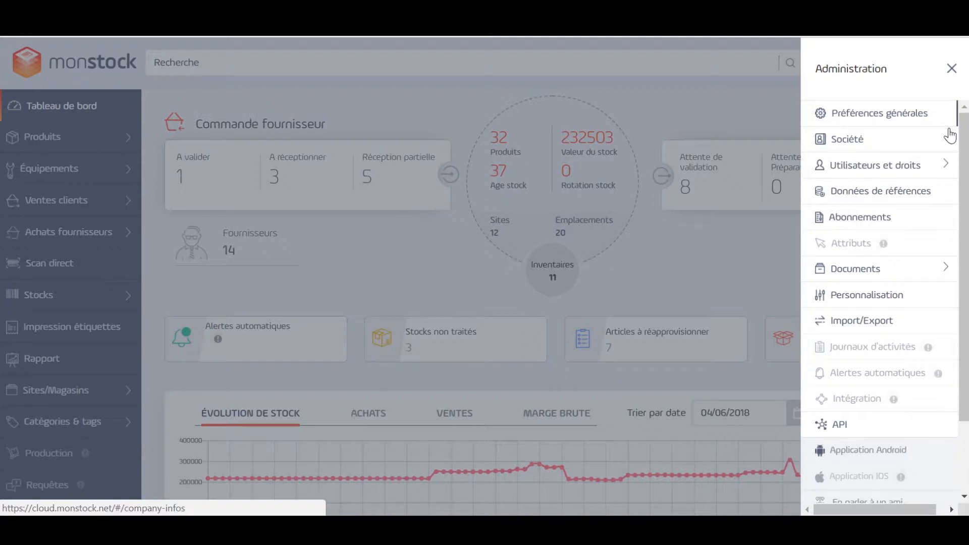
{"action": "left_click", "coordinate": [862, 121]}
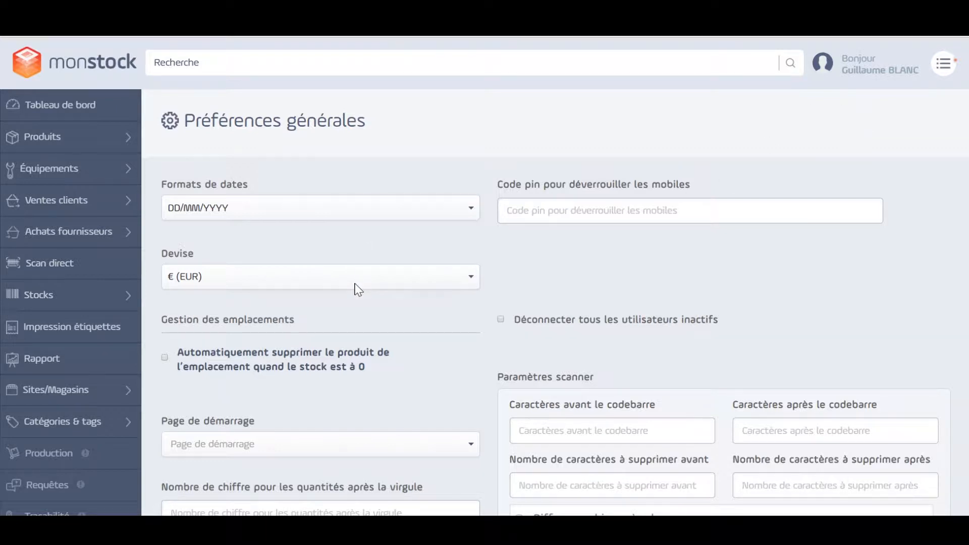
{"action": "scroll", "coordinate": [362, 279], "scroll_direction": "down", "scroll_amount": 3}
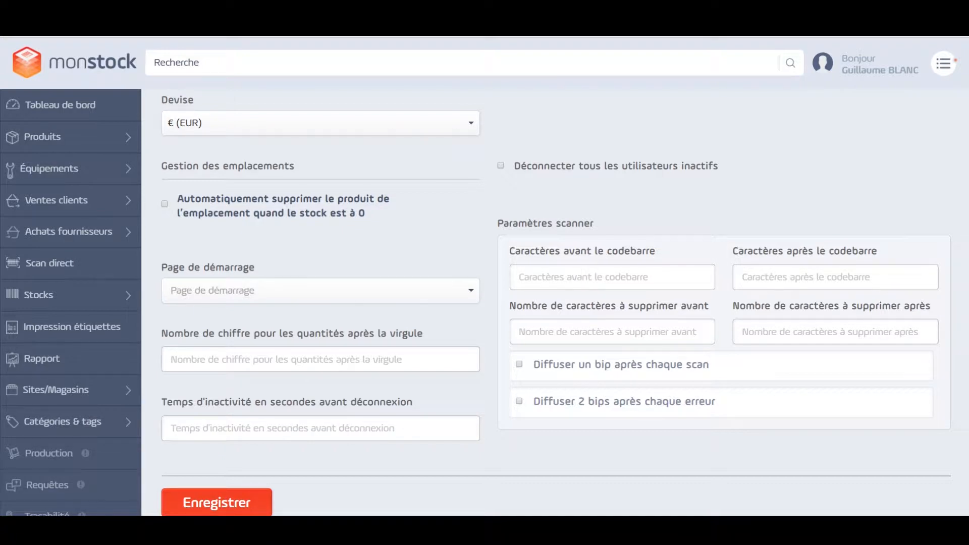
{"action": "left_click", "coordinate": [319, 302]}
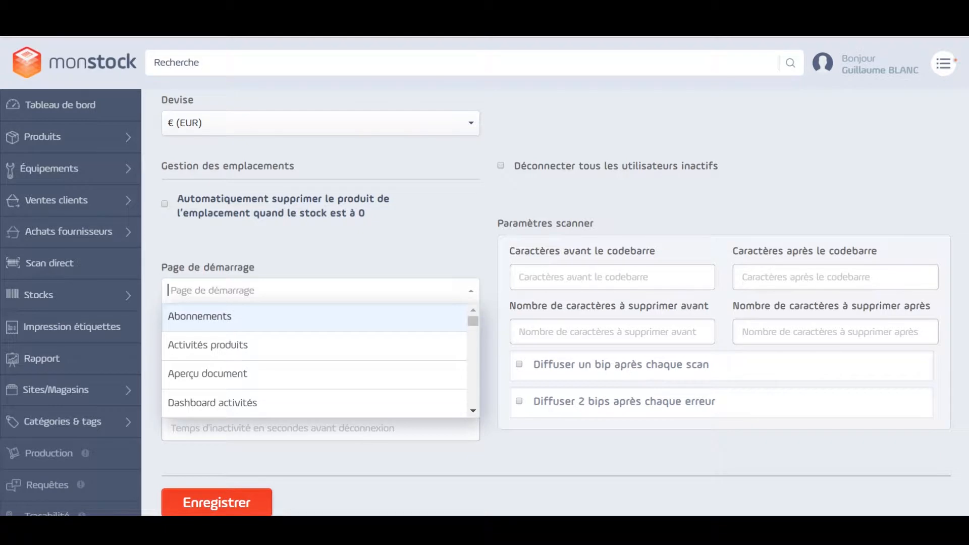
{"action": "left_click", "coordinate": [406, 247]}
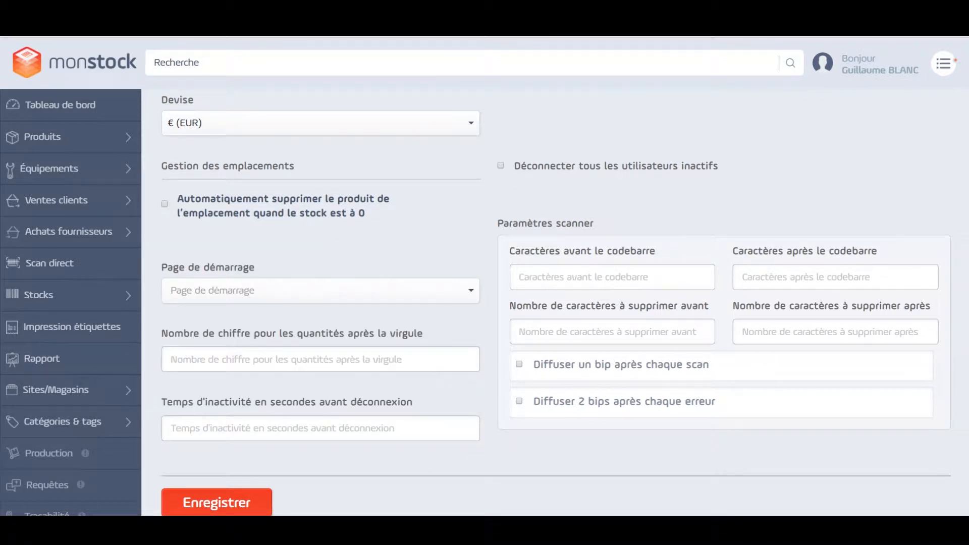
{"action": "left_click", "coordinate": [260, 500]}
Open the company information page to view the logo, company name, subscription manager and address fields
{"action": "left_click", "coordinate": [943, 63]}
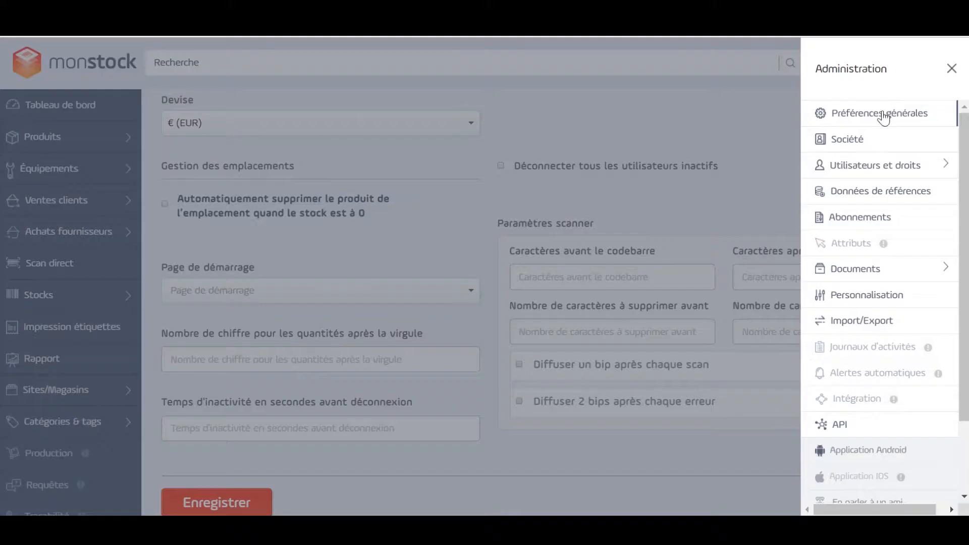
{"action": "left_click", "coordinate": [860, 142]}
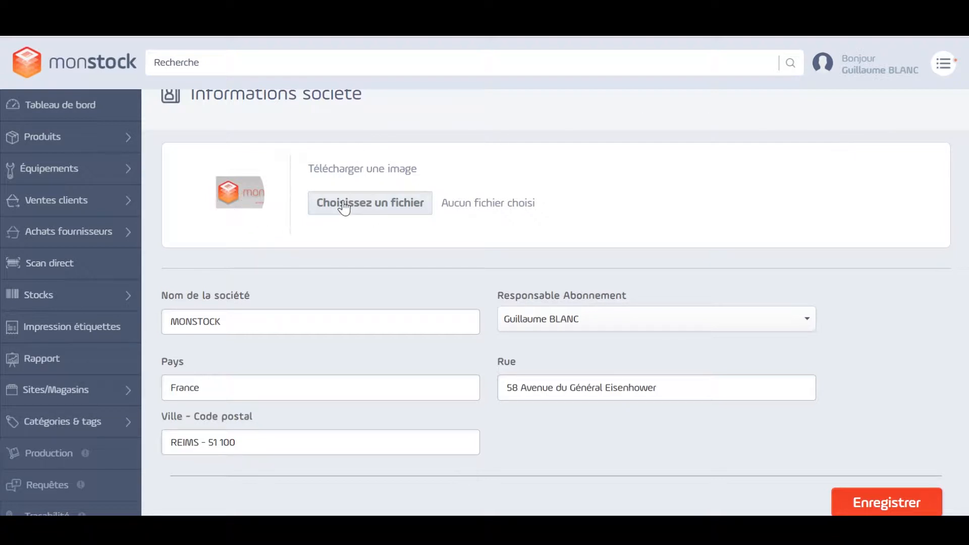
Open the user management list from the administration settings
{"action": "left_click", "coordinate": [950, 74]}
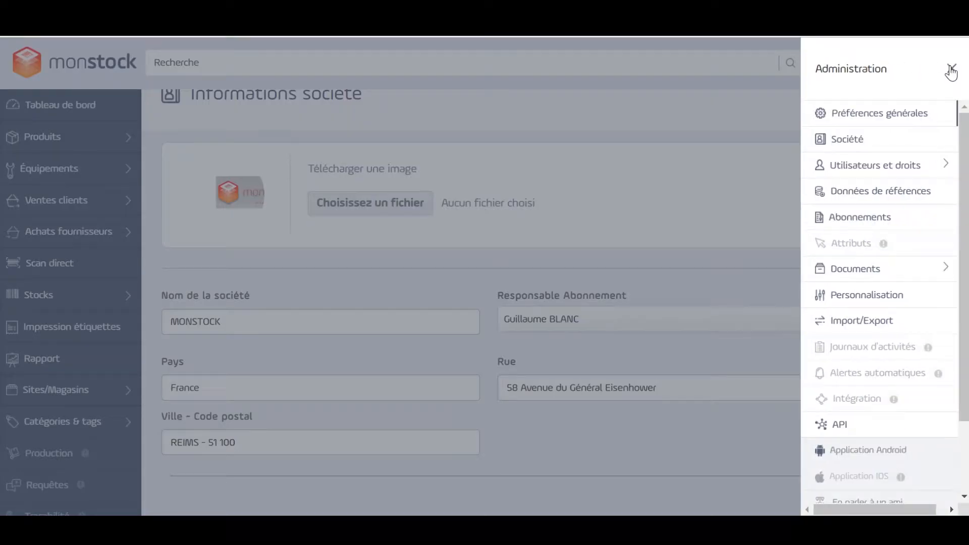
{"action": "left_click", "coordinate": [896, 165]}
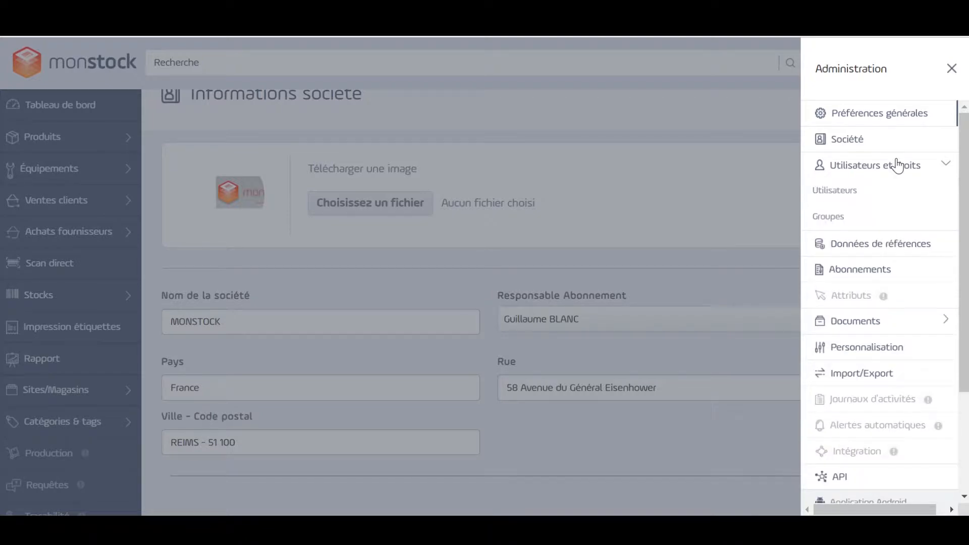
{"action": "left_click", "coordinate": [839, 196]}
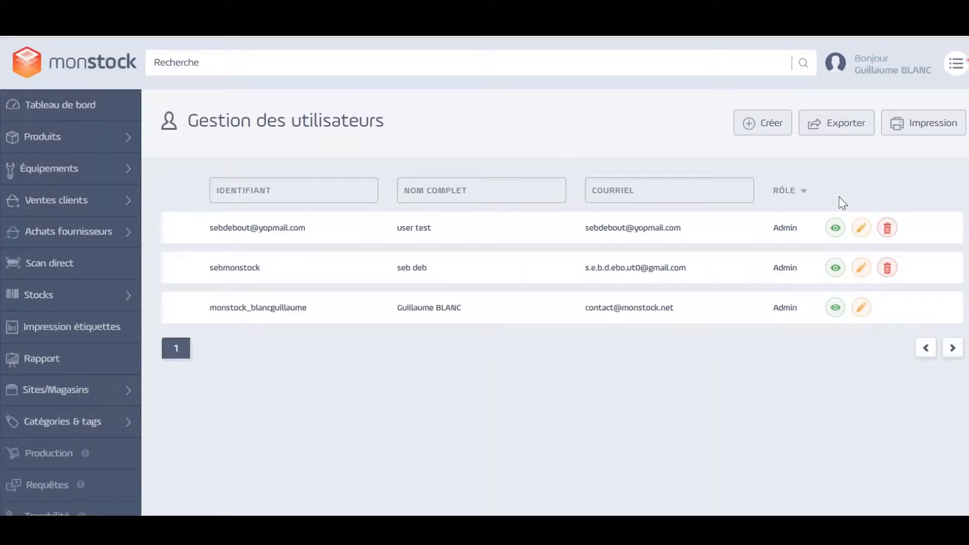
Open the new user form, review its personal information fields, and return to the user list without creating a user
{"action": "left_click", "coordinate": [748, 132]}
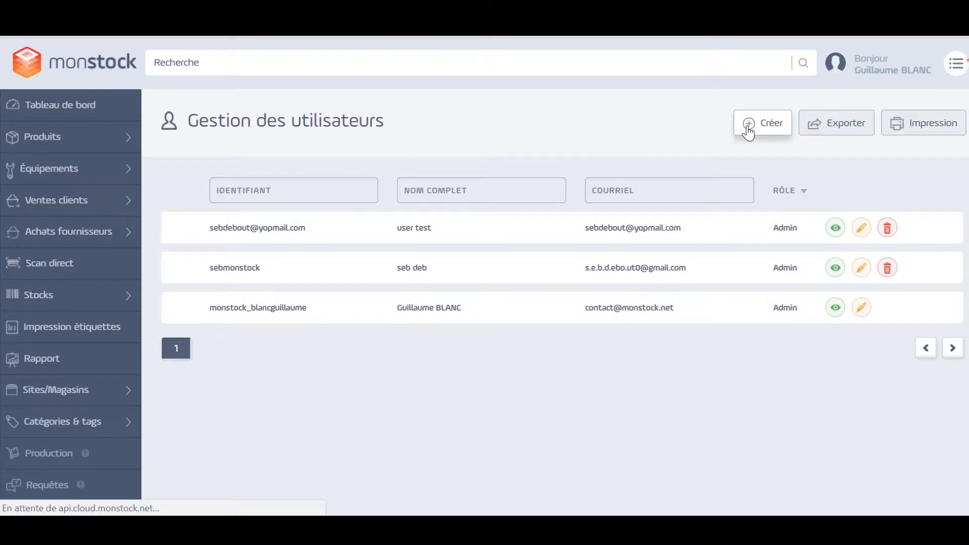
{"action": "scroll", "coordinate": [653, 276], "scroll_direction": "down", "scroll_amount": 2}
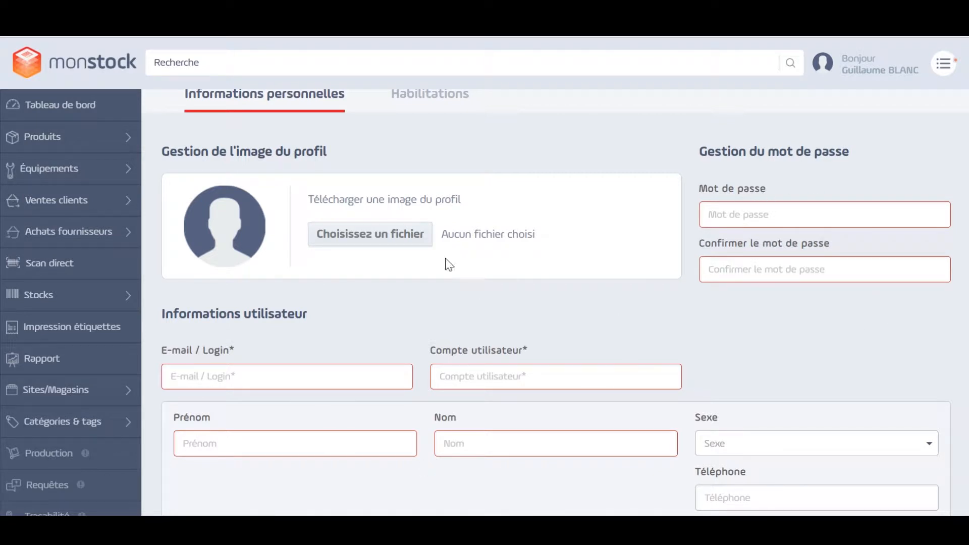
{"action": "scroll", "coordinate": [437, 283], "scroll_direction": "down", "scroll_amount": 2}
{"action": "scroll", "coordinate": [436, 280], "scroll_direction": "down", "scroll_amount": 3}
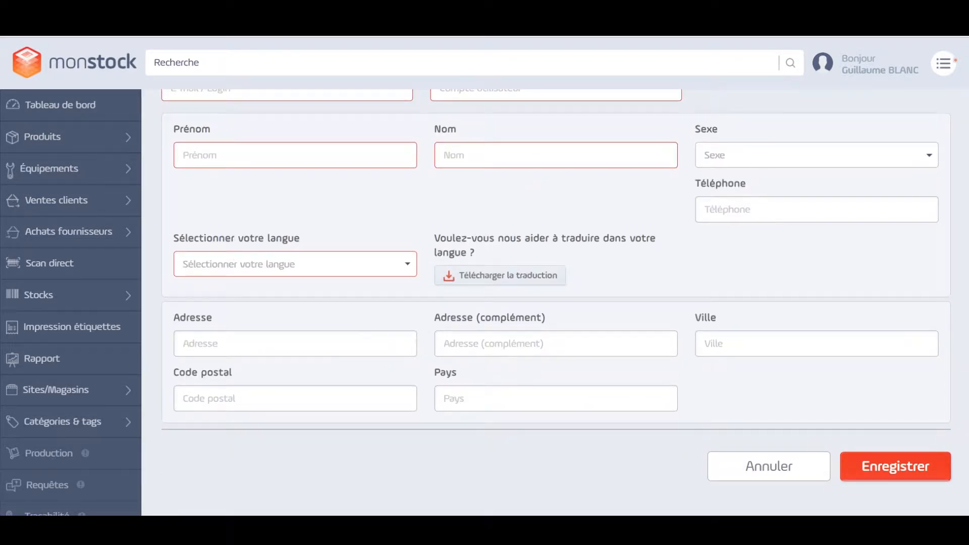
{"action": "scroll", "coordinate": [504, 300], "scroll_direction": "up", "scroll_amount": 6}
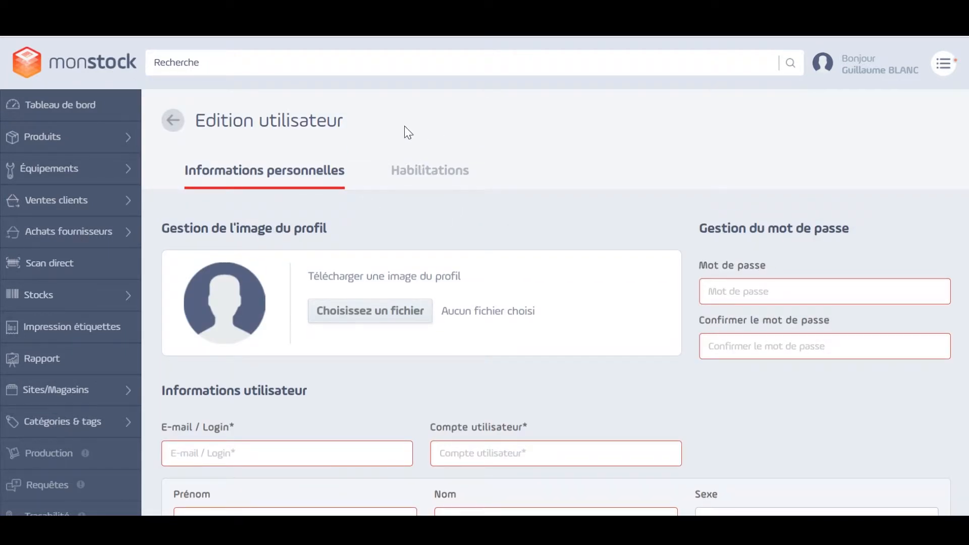
{"action": "left_click", "coordinate": [173, 122]}
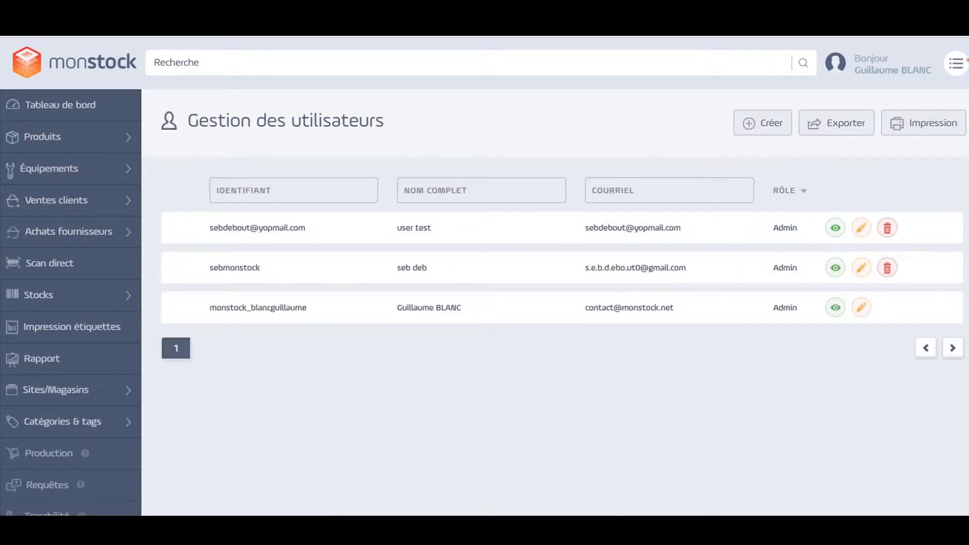
Open the group management list under users and rights
{"action": "left_click", "coordinate": [961, 74]}
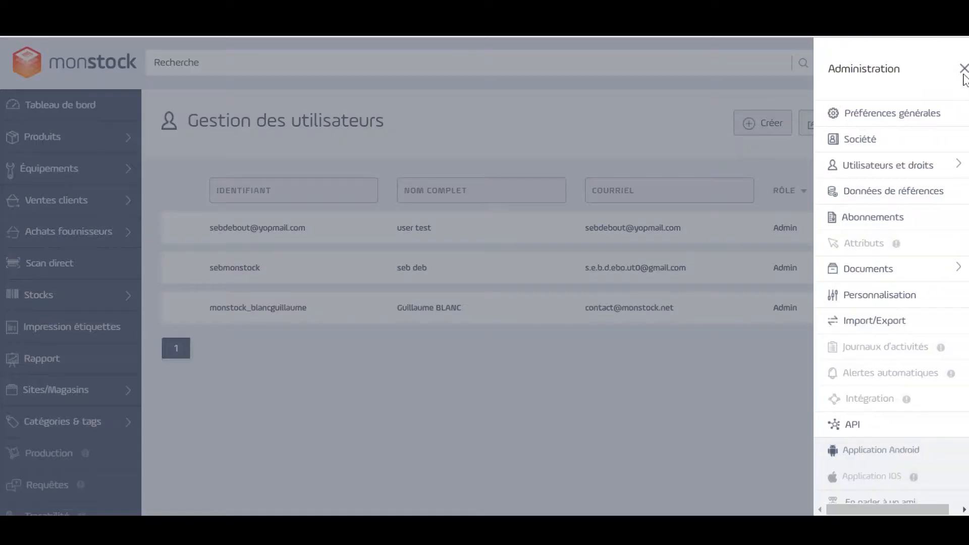
{"action": "left_click", "coordinate": [900, 173]}
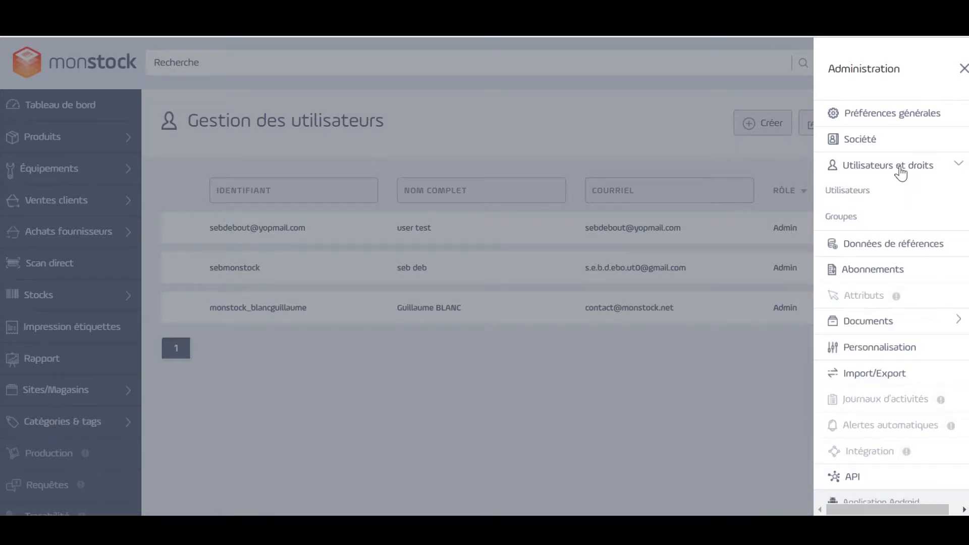
{"action": "left_click", "coordinate": [854, 216]}
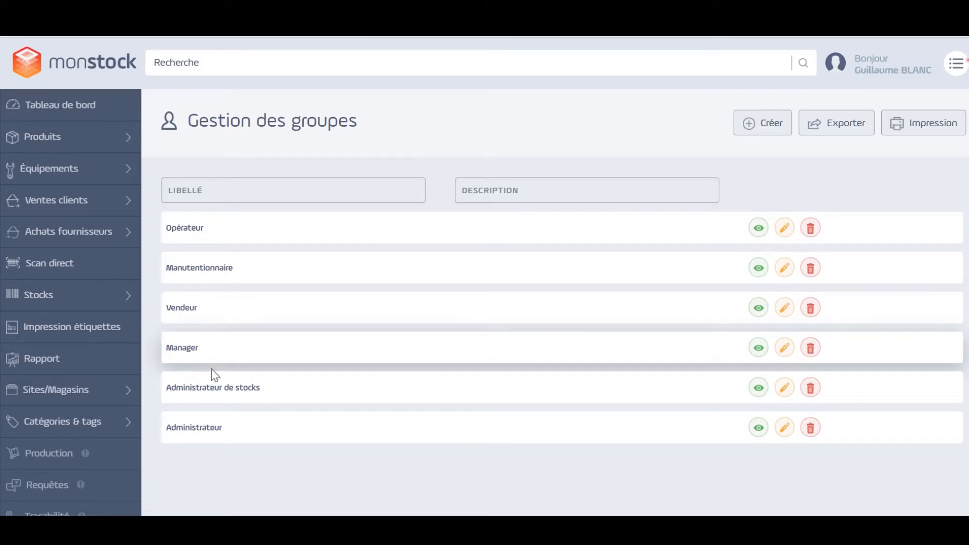
Open the Vendeur group for editing and examine its assigned rights and the rights that can be added
{"action": "left_click", "coordinate": [783, 309]}
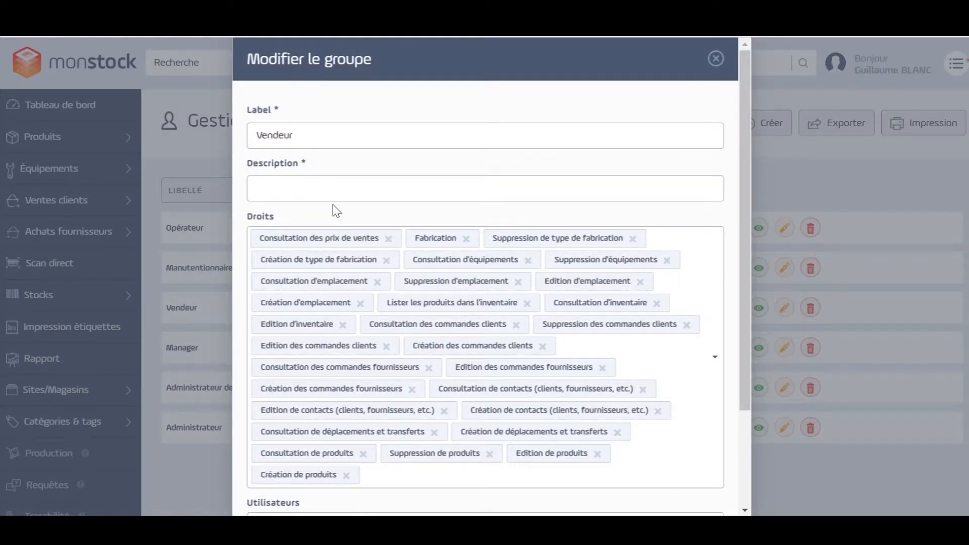
{"action": "scroll", "coordinate": [334, 204], "scroll_direction": "down", "scroll_amount": 2}
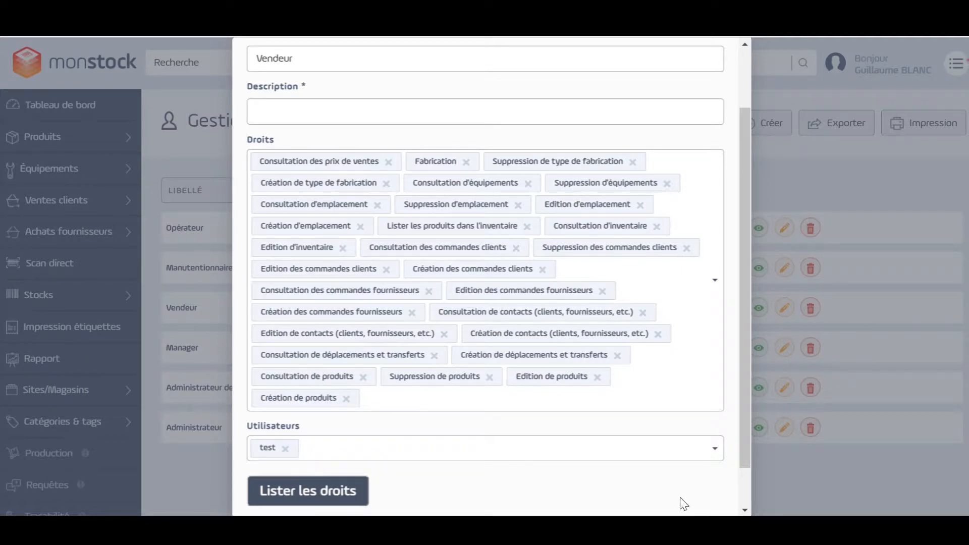
{"action": "scroll", "coordinate": [514, 411], "scroll_direction": "down", "scroll_amount": 2}
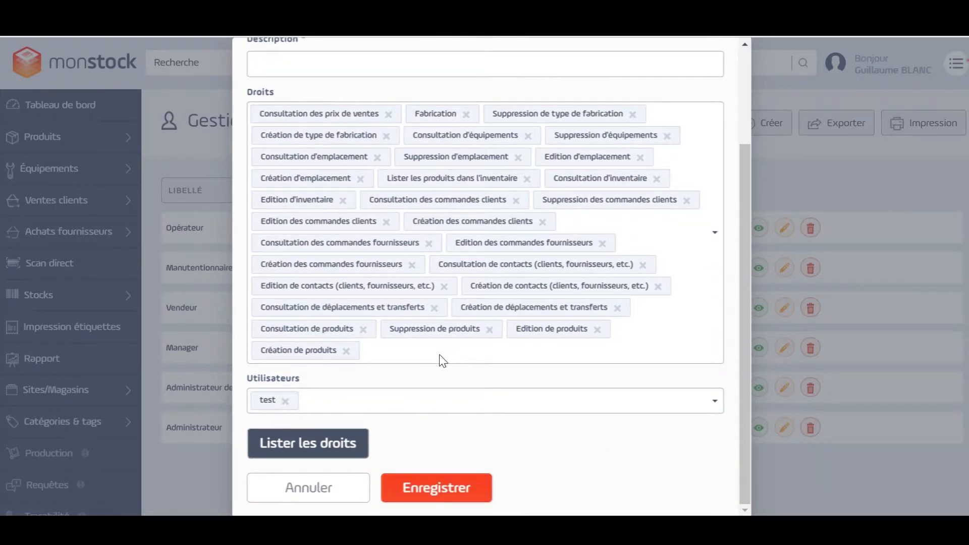
{"action": "left_click", "coordinate": [412, 360]}
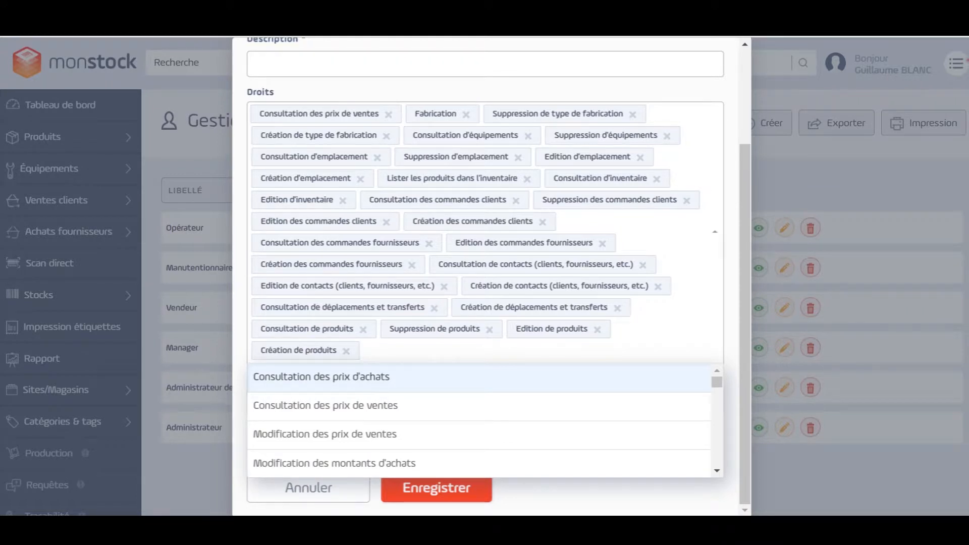
{"action": "left_click", "coordinate": [609, 492]}
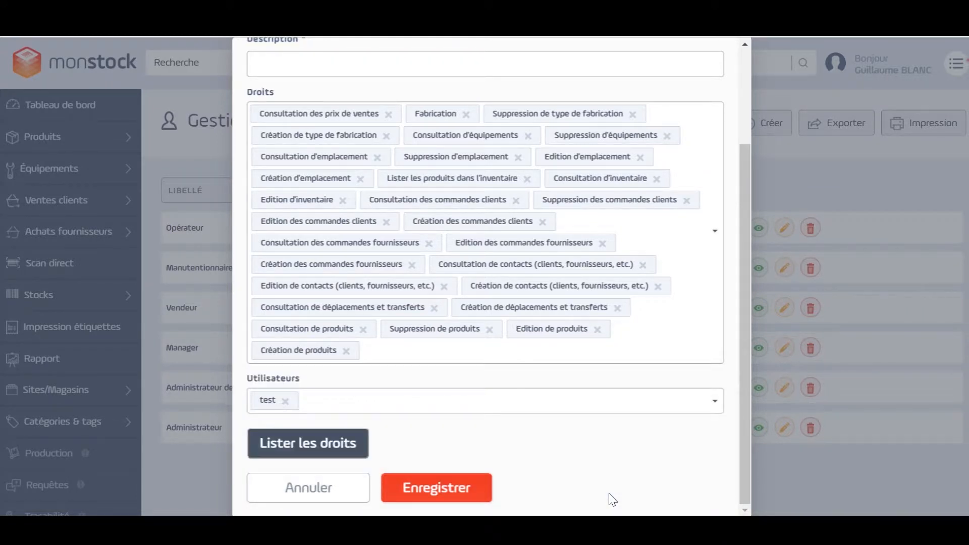
Check which users can be assigned to the Vendeur group and close the group without changing it
{"action": "scroll", "coordinate": [563, 447], "scroll_direction": "up", "scroll_amount": 2}
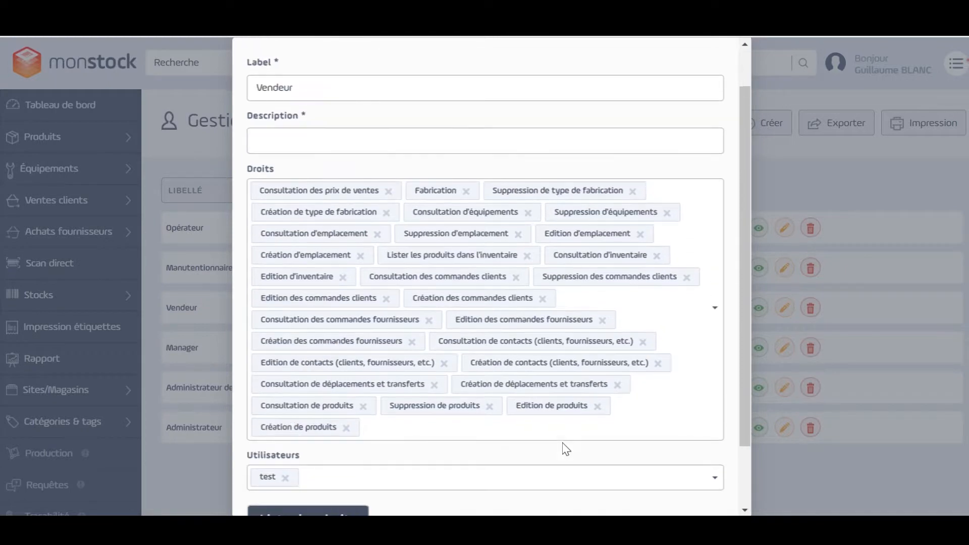
{"action": "scroll", "coordinate": [565, 448], "scroll_direction": "down", "scroll_amount": 2}
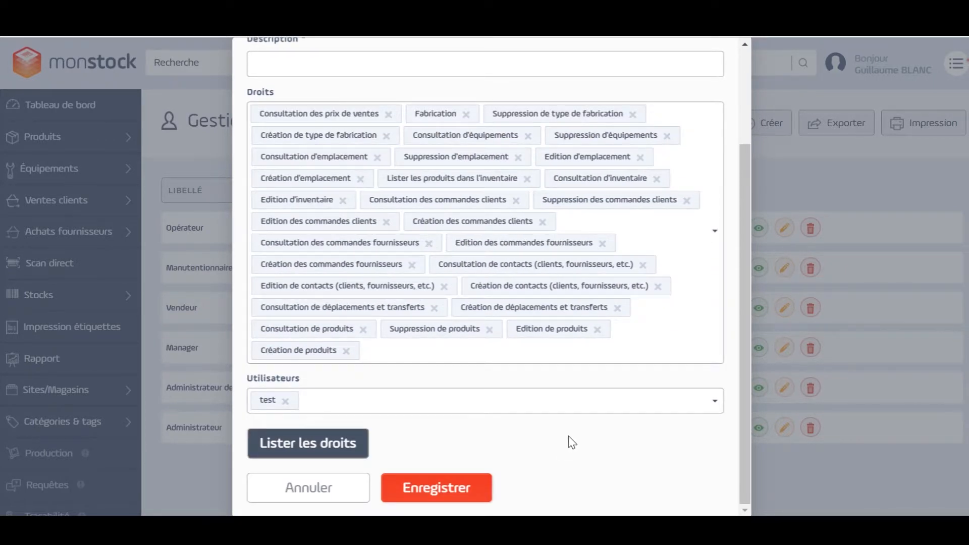
{"action": "scroll", "coordinate": [569, 441], "scroll_direction": "up", "scroll_amount": 2}
{"action": "scroll", "coordinate": [574, 439], "scroll_direction": "down", "scroll_amount": 2}
{"action": "left_click", "coordinate": [386, 403]}
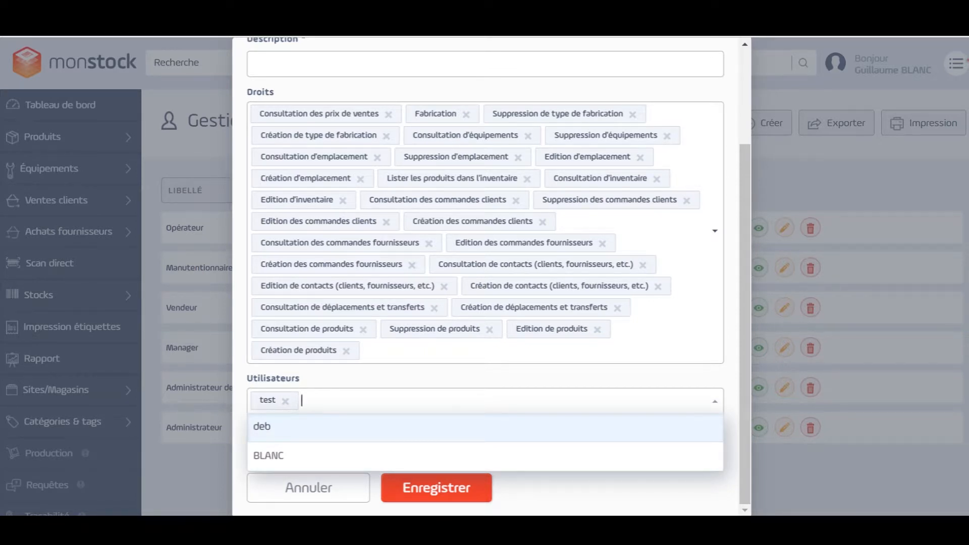
{"action": "left_click", "coordinate": [630, 510]}
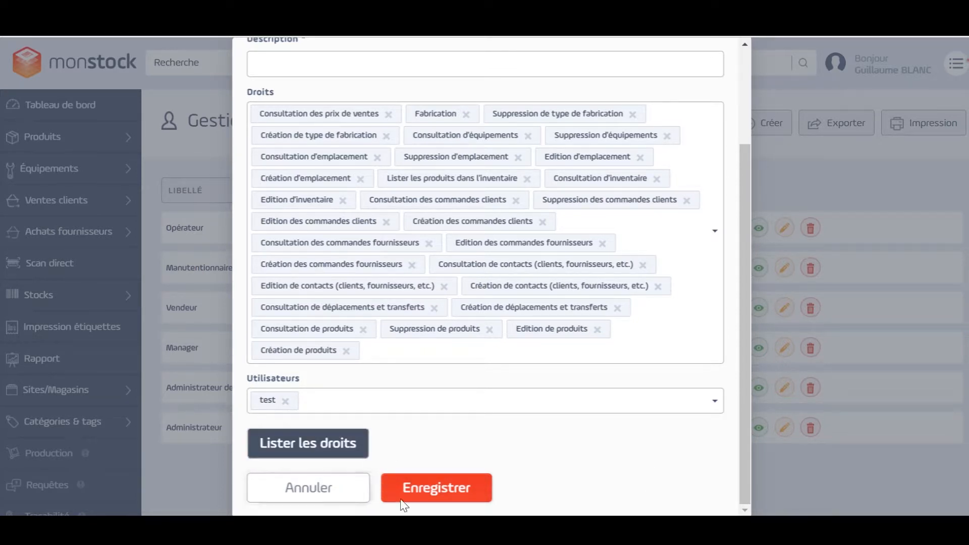
{"action": "left_click", "coordinate": [882, 485]}
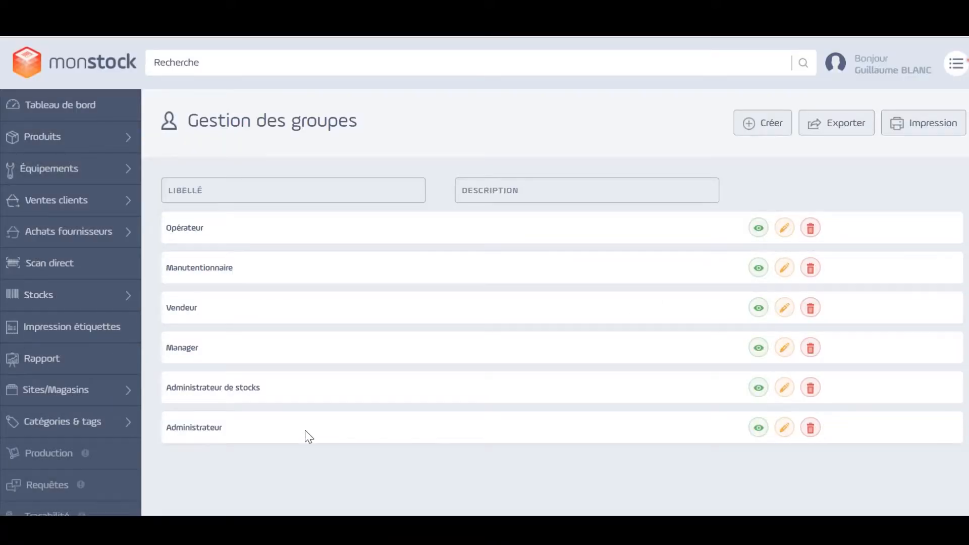
Return to the user management list from the group list
{"action": "left_click", "coordinate": [955, 67]}
{"action": "left_click", "coordinate": [885, 168]}
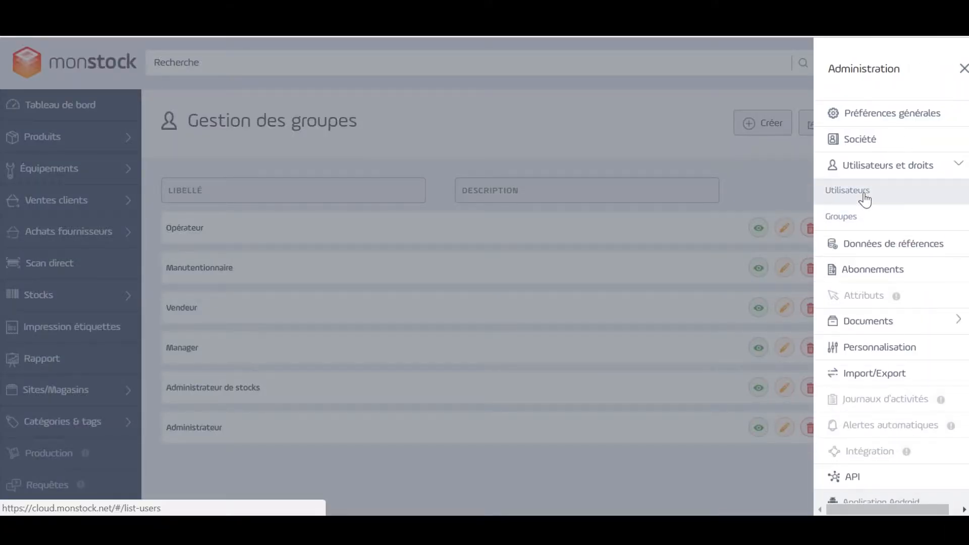
{"action": "left_click", "coordinate": [865, 200]}
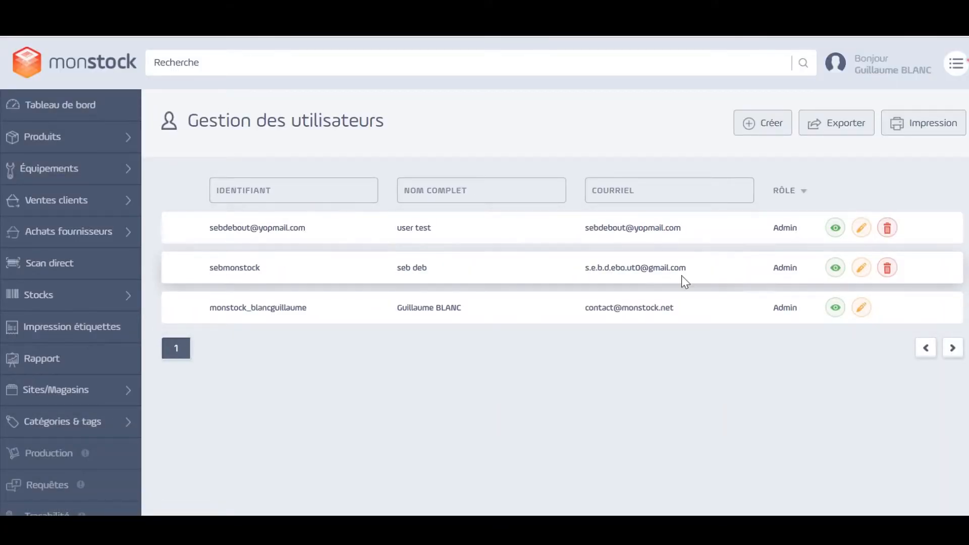
Open the first listed user's record and examine the security group, price management and purchase/sales permissions under Habilitations
{"action": "left_click", "coordinate": [838, 236]}
{"action": "left_click", "coordinate": [410, 174]}
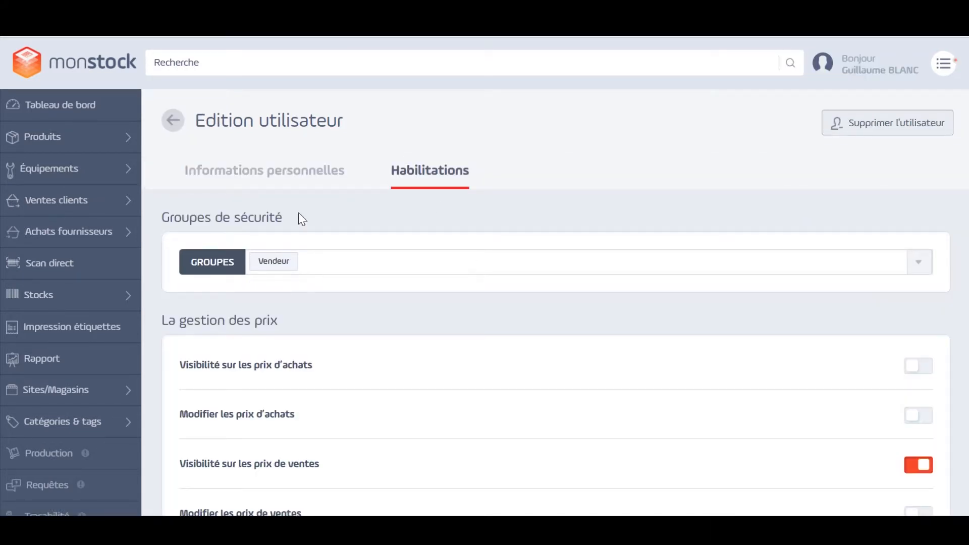
{"action": "scroll", "coordinate": [756, 309], "scroll_direction": "down", "scroll_amount": 2}
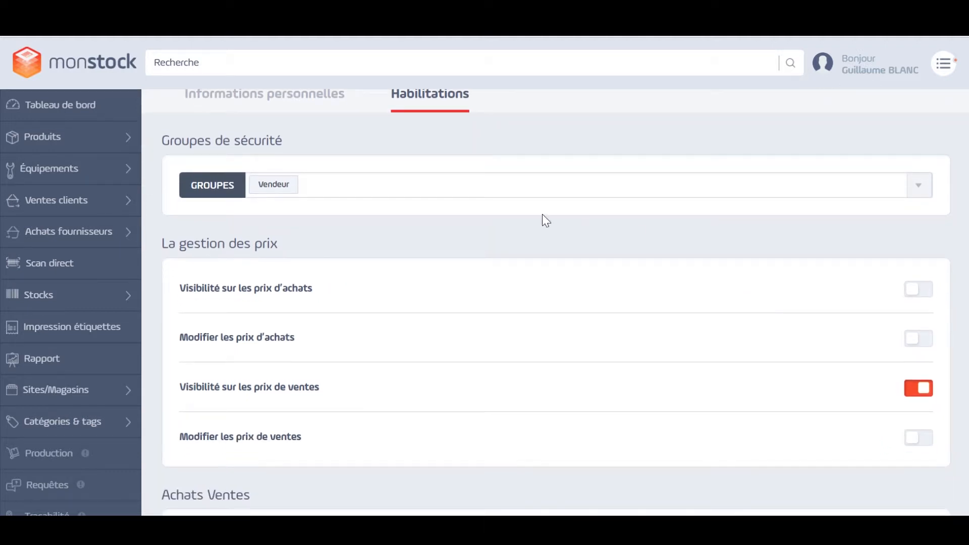
{"action": "scroll", "coordinate": [184, 336], "scroll_direction": "down", "scroll_amount": 3}
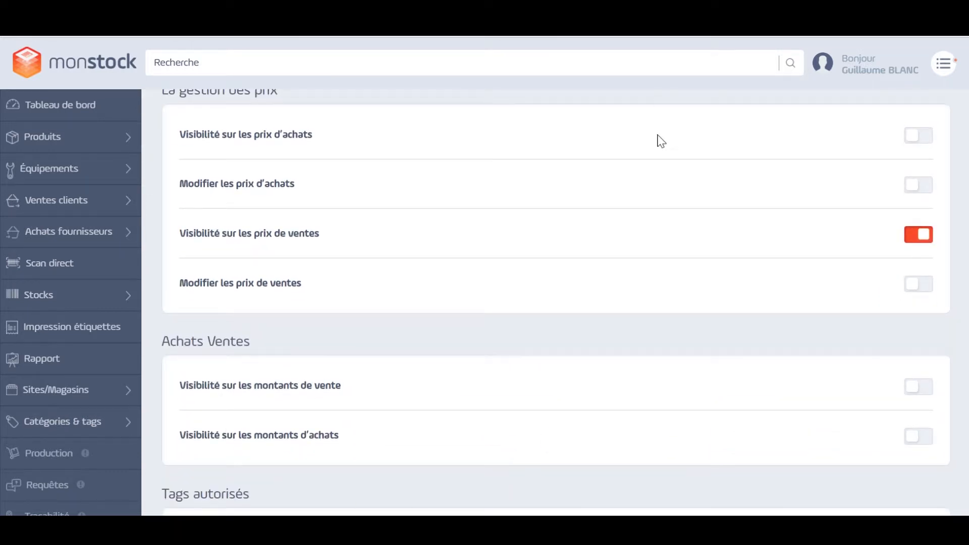
{"action": "scroll", "coordinate": [280, 120], "scroll_direction": "up", "scroll_amount": 2}
{"action": "scroll", "coordinate": [250, 313], "scroll_direction": "down", "scroll_amount": 2}
{"action": "scroll", "coordinate": [446, 363], "scroll_direction": "down", "scroll_amount": 3}
Open the reference data page that manages taxes, delivery types and payment methods
{"action": "left_click", "coordinate": [947, 71]}
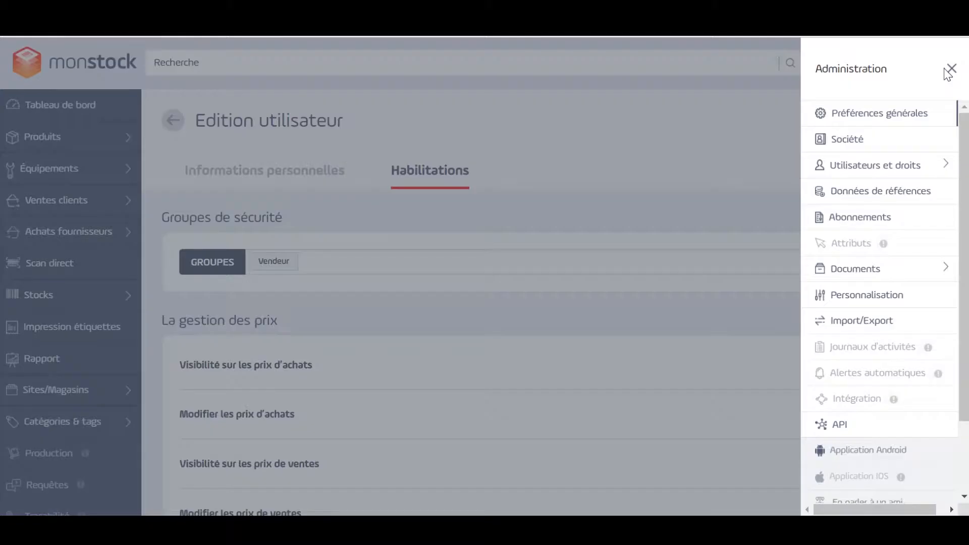
{"action": "left_click", "coordinate": [914, 194]}
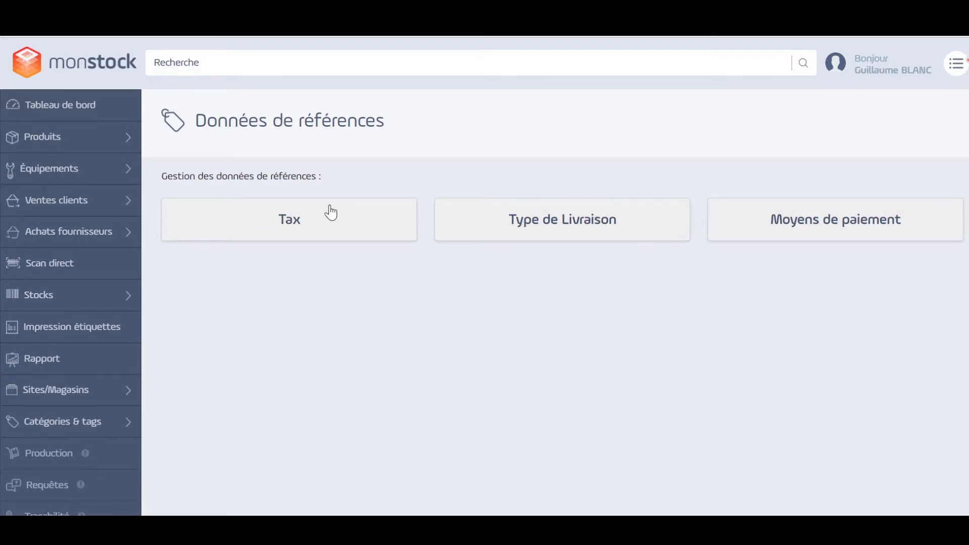
Check the supplier and customer tax list and the delivery types, closing each without changes
{"action": "left_click", "coordinate": [326, 222]}
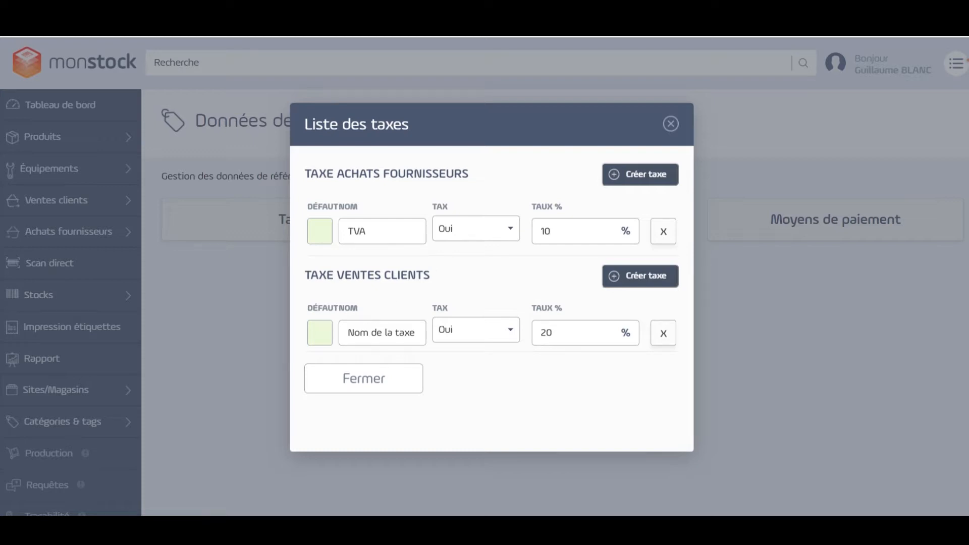
{"action": "left_click", "coordinate": [670, 124]}
{"action": "left_click", "coordinate": [604, 212]}
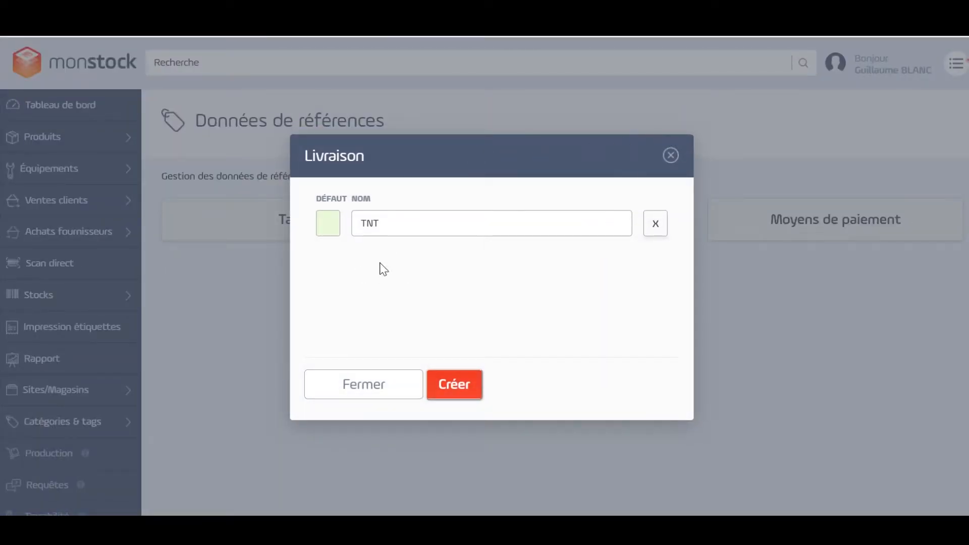
{"action": "left_click", "coordinate": [671, 156]}
Look through the whole list of payment methods and close it without changing any entry
{"action": "left_click", "coordinate": [763, 212]}
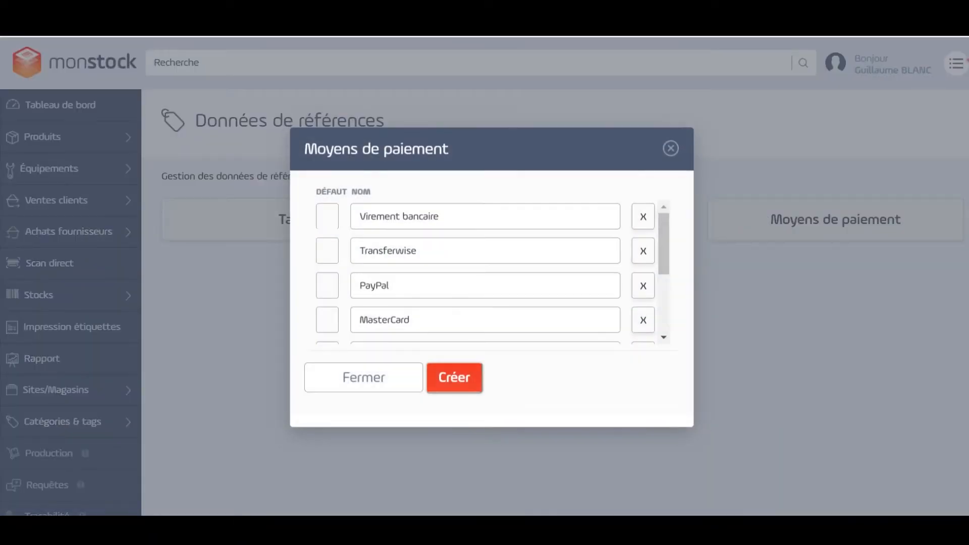
{"action": "scroll", "coordinate": [534, 313], "scroll_direction": "down", "scroll_amount": 5}
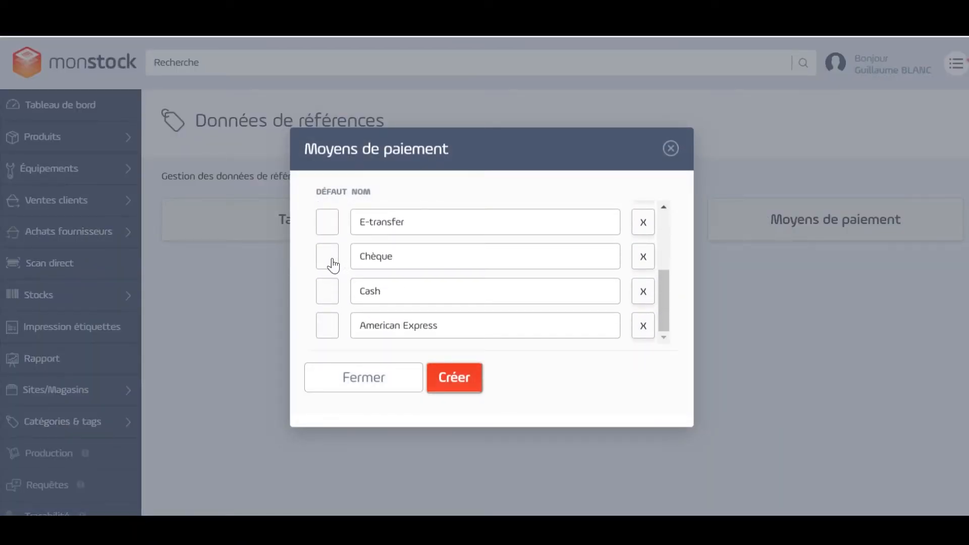
{"action": "scroll", "coordinate": [348, 280], "scroll_direction": "up", "scroll_amount": 5}
{"action": "scroll", "coordinate": [350, 281], "scroll_direction": "down", "scroll_amount": 5}
{"action": "scroll", "coordinate": [357, 274], "scroll_direction": "up", "scroll_amount": 5}
{"action": "scroll", "coordinate": [356, 274], "scroll_direction": "down", "scroll_amount": 5}
{"action": "left_click", "coordinate": [671, 149]}
Open the subscriptions page and compare the features and prices of the annual plans
{"action": "left_click", "coordinate": [955, 63]}
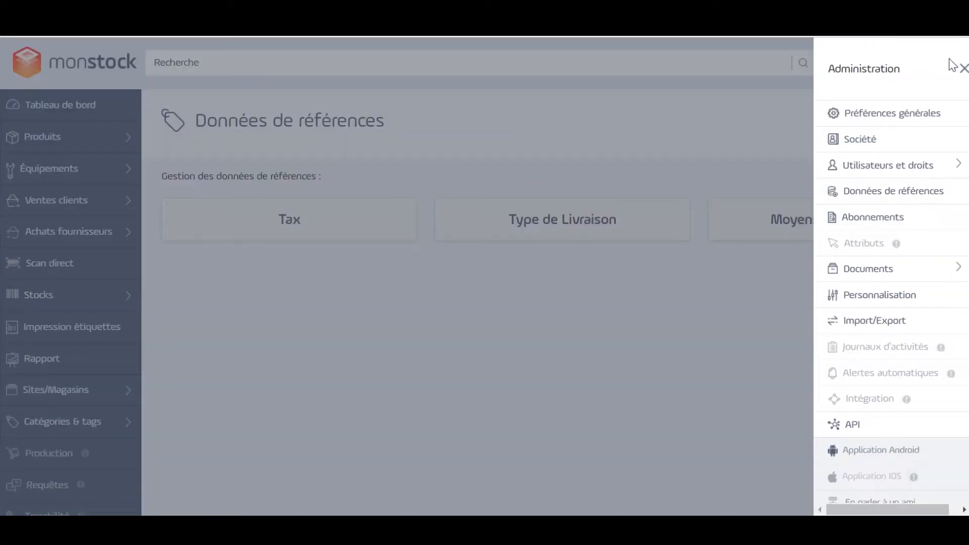
{"action": "left_click", "coordinate": [914, 220]}
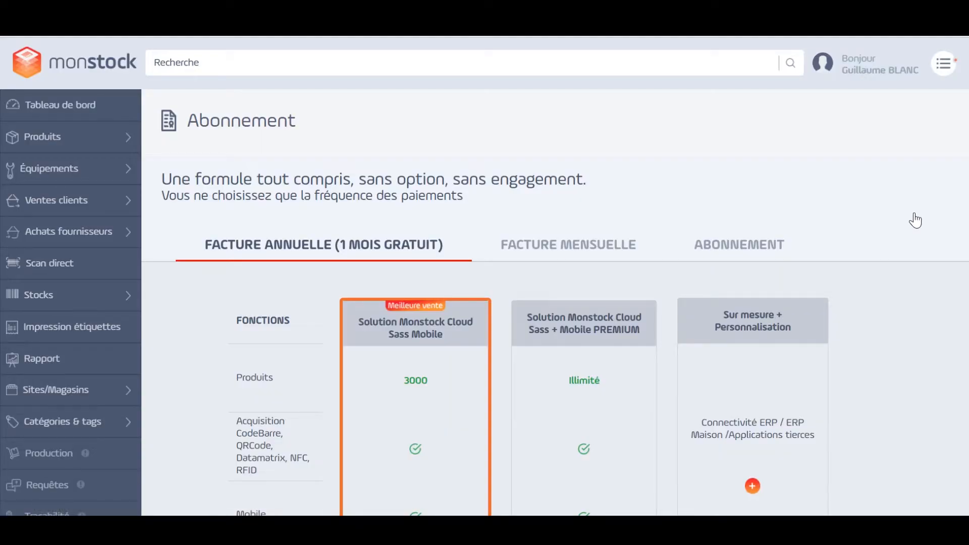
{"action": "scroll", "coordinate": [391, 385], "scroll_direction": "down", "scroll_amount": 9}
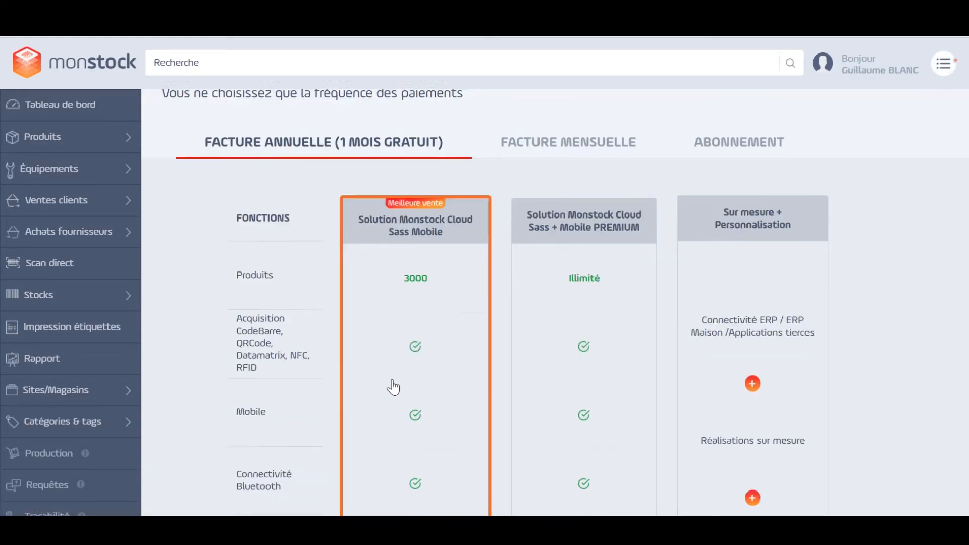
{"action": "scroll", "coordinate": [425, 376], "scroll_direction": "down", "scroll_amount": 8}
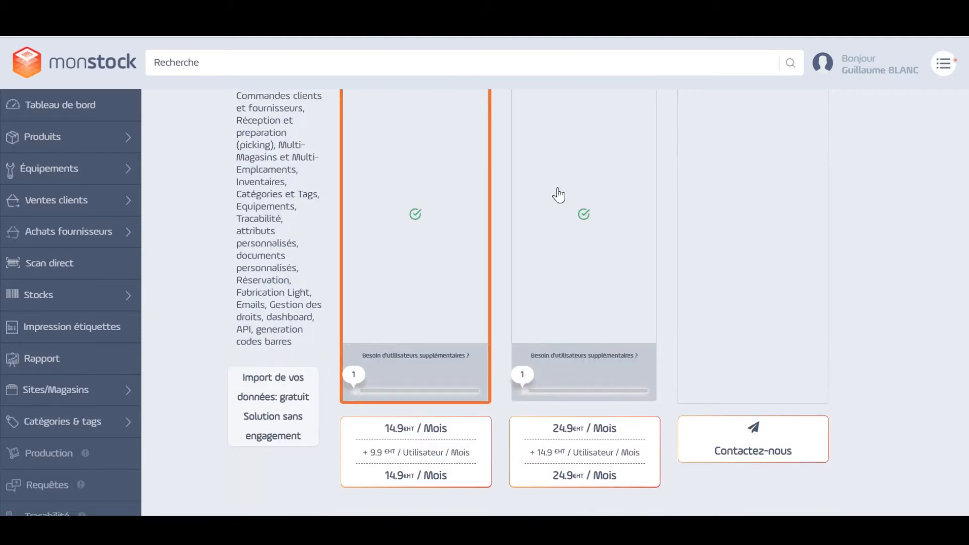
{"action": "scroll", "coordinate": [837, 376], "scroll_direction": "up", "scroll_amount": 15}
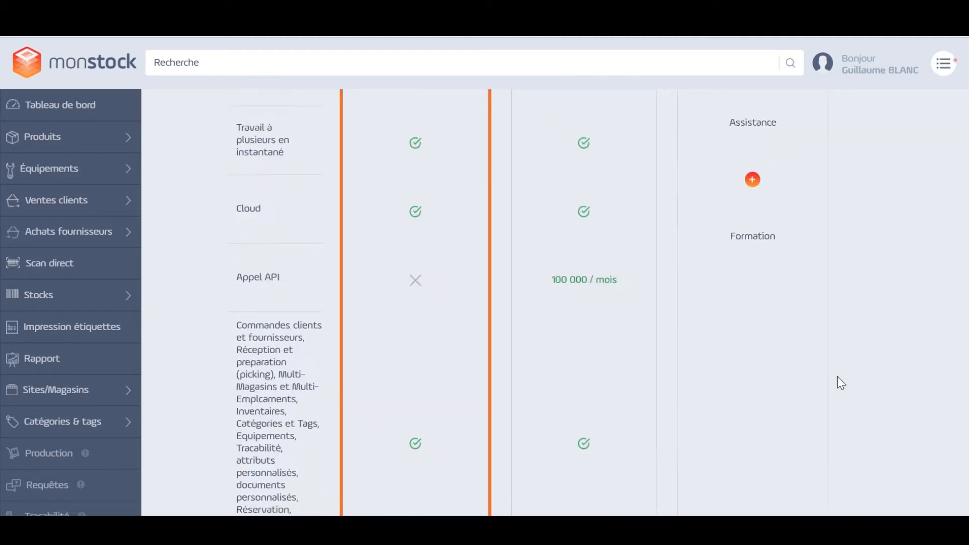
{"action": "scroll", "coordinate": [839, 373], "scroll_direction": "up", "scroll_amount": 3}
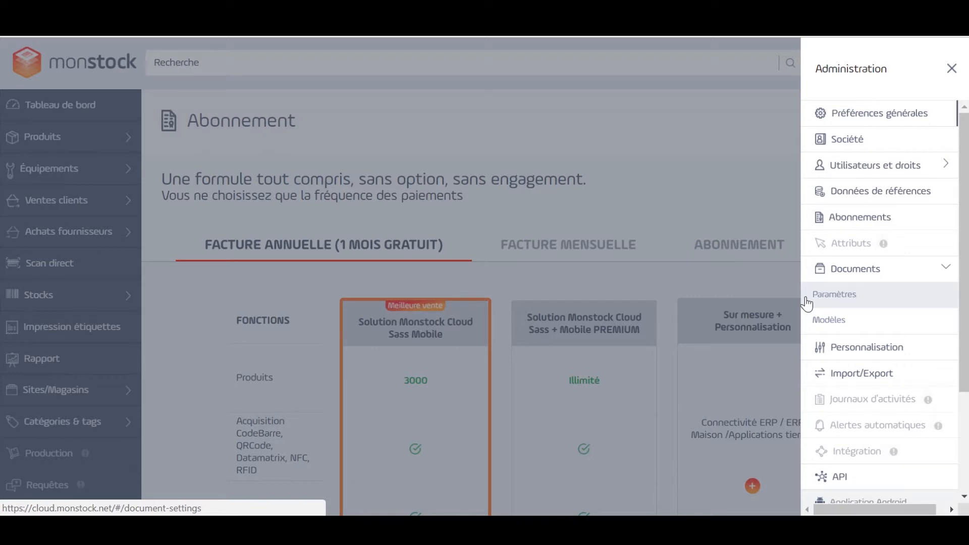
Open the document settings and examine the payment terms, bank details and company details blocks
{"action": "left_click", "coordinate": [838, 296]}
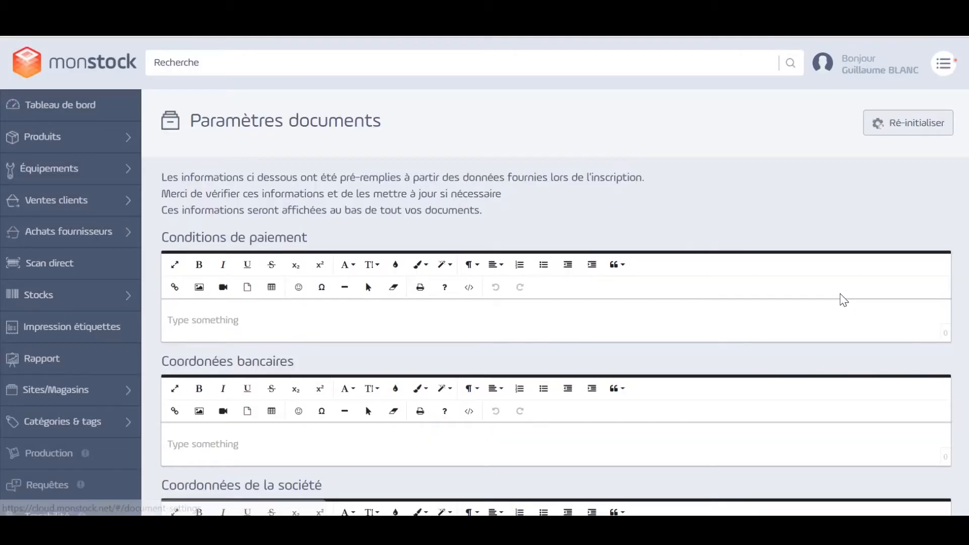
{"action": "scroll", "coordinate": [359, 317], "scroll_direction": "down", "scroll_amount": 3}
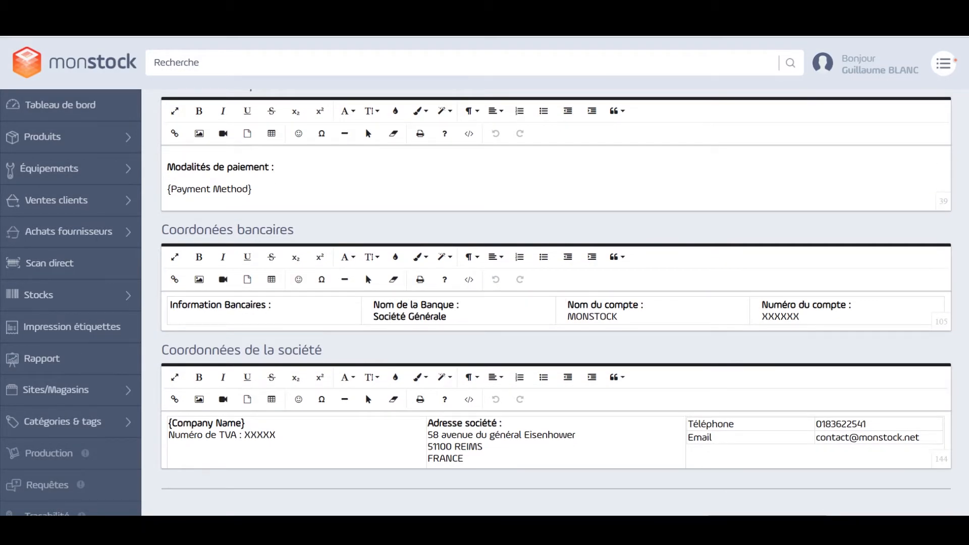
{"action": "left_click", "coordinate": [731, 437]}
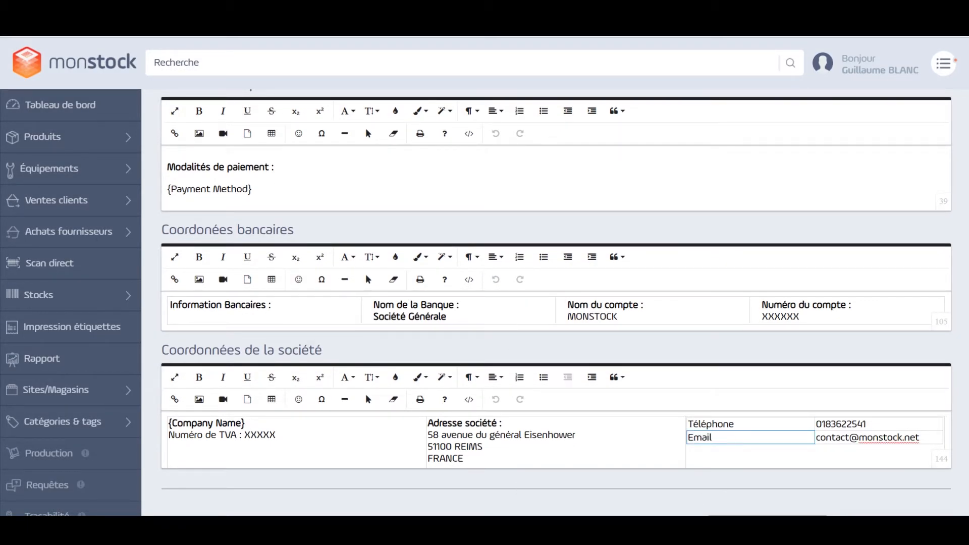
{"action": "left_click_drag", "start_coordinate": [503, 423], "coordinate": [428, 423]}
Try the Big Red style on the "Information Bancaires :" label in the bank details block
{"action": "left_click", "coordinate": [288, 308]}
{"action": "left_click_drag", "start_coordinate": [273, 306], "coordinate": [169, 306]}
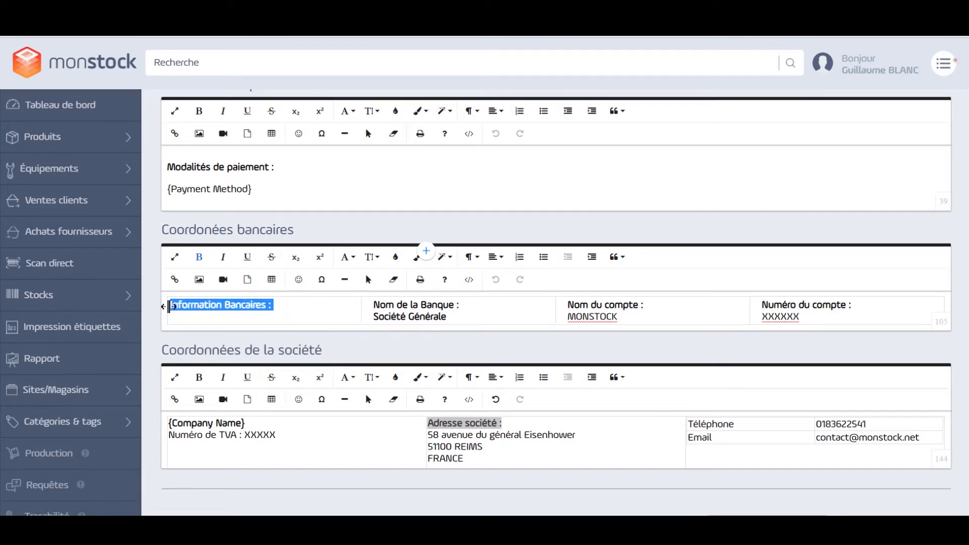
{"action": "left_click", "coordinate": [420, 257]}
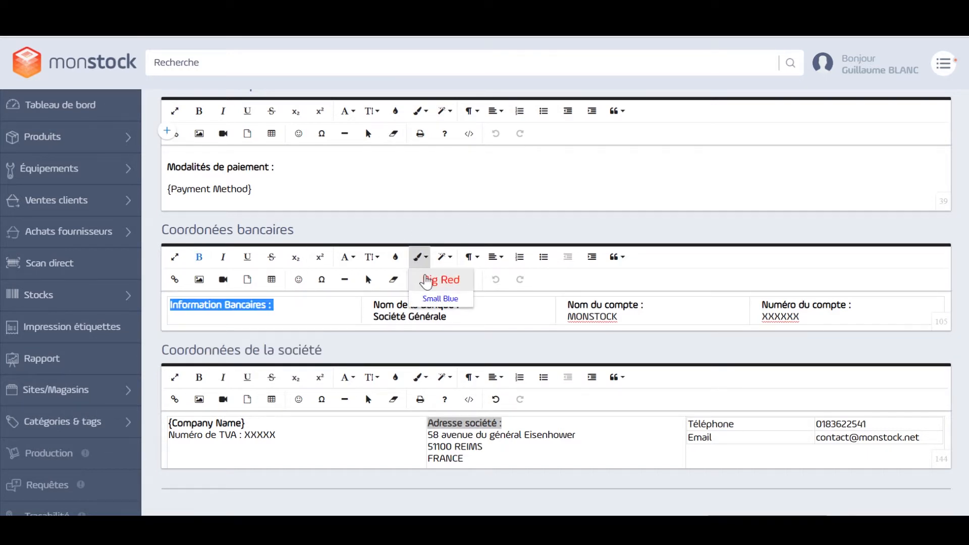
{"action": "left_click", "coordinate": [426, 277]}
{"action": "left_click", "coordinate": [288, 307]}
{"action": "left_click_drag", "start_coordinate": [288, 306], "coordinate": [170, 307]}
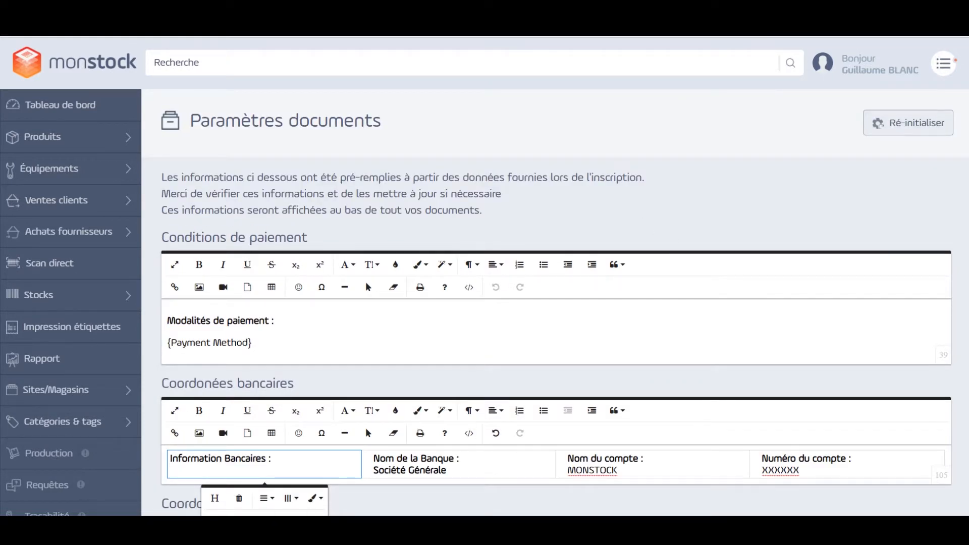
Open the list of document templates from the administration settings
{"action": "left_click", "coordinate": [952, 72]}
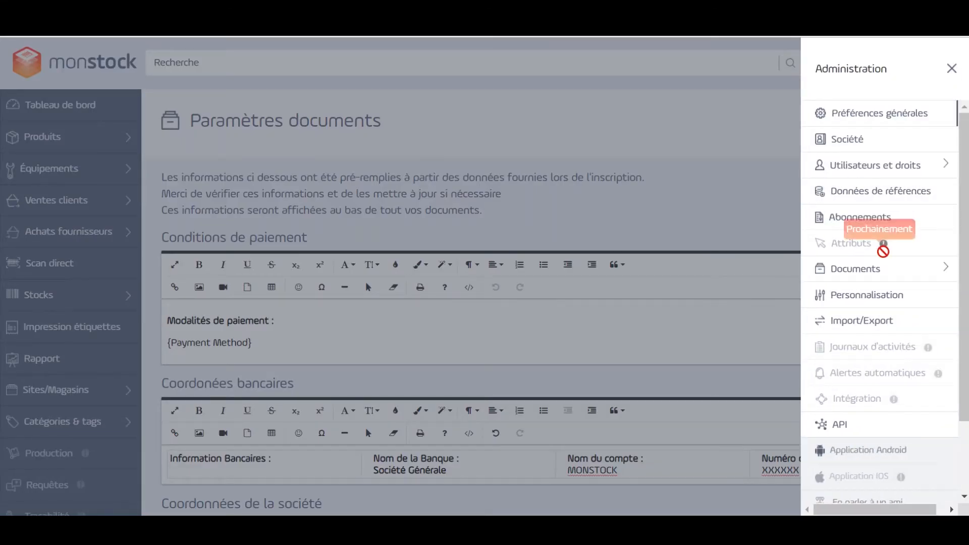
{"action": "left_click", "coordinate": [881, 281]}
{"action": "left_click", "coordinate": [821, 325]}
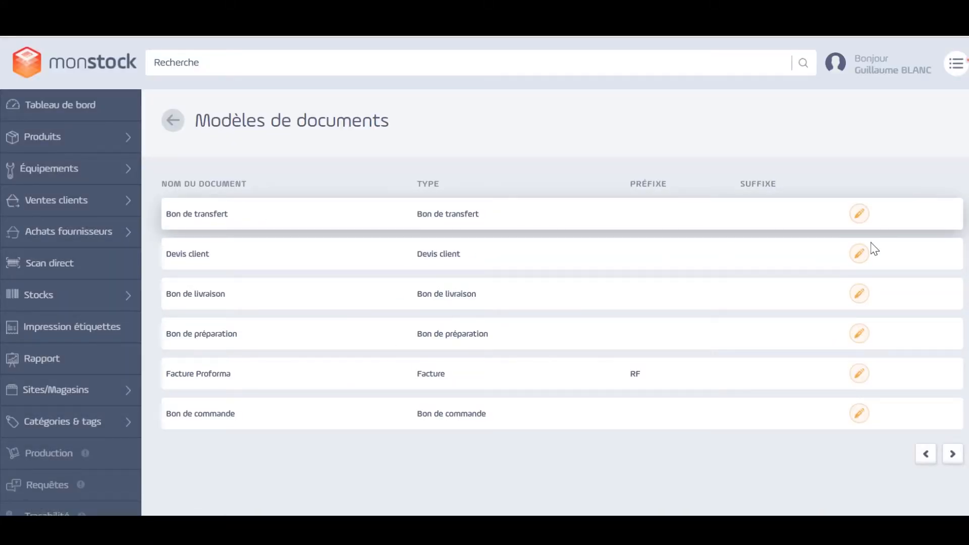
Open the Devis client template and examine its header settings and product list columns
{"action": "left_click", "coordinate": [861, 252]}
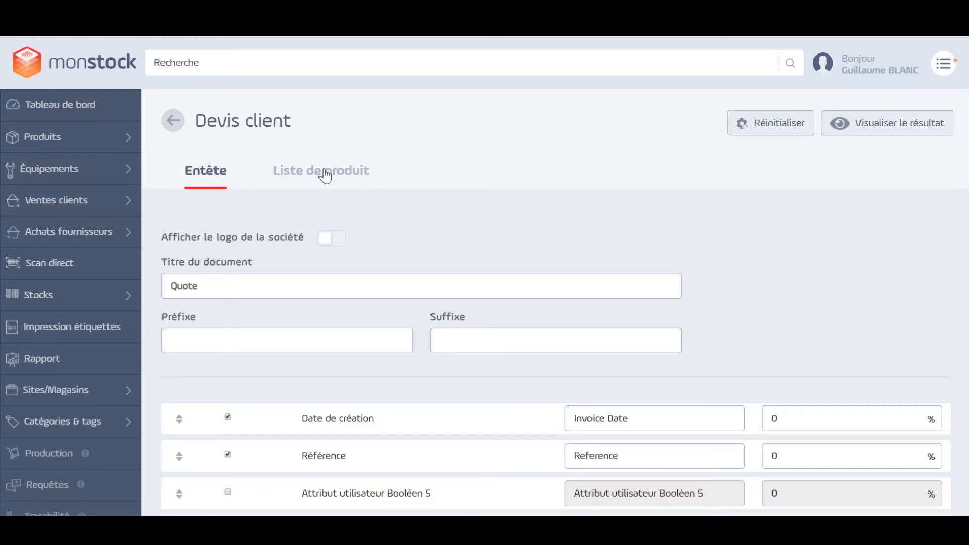
{"action": "left_click", "coordinate": [325, 171]}
{"action": "scroll", "coordinate": [555, 303], "scroll_direction": "down", "scroll_amount": 2}
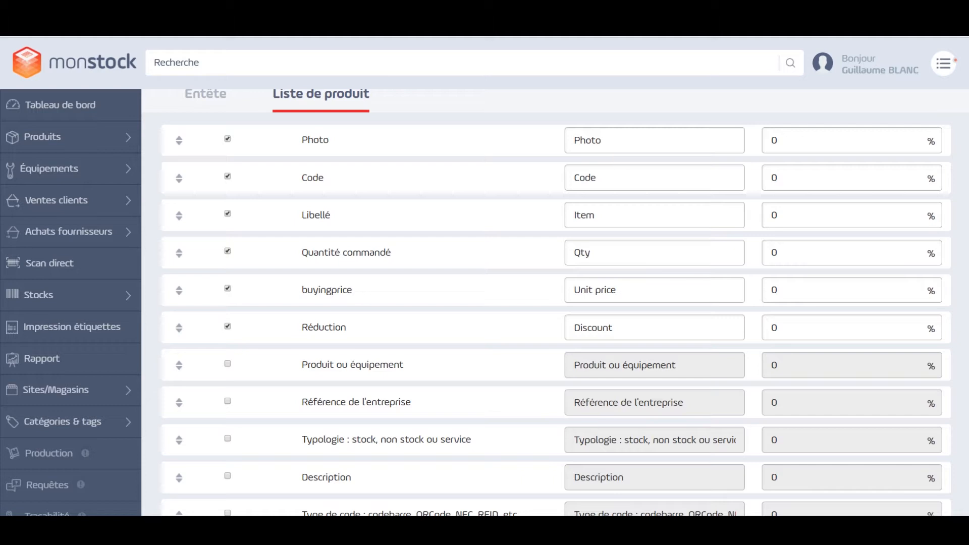
{"action": "scroll", "coordinate": [714, 339], "scroll_direction": "down", "scroll_amount": 8}
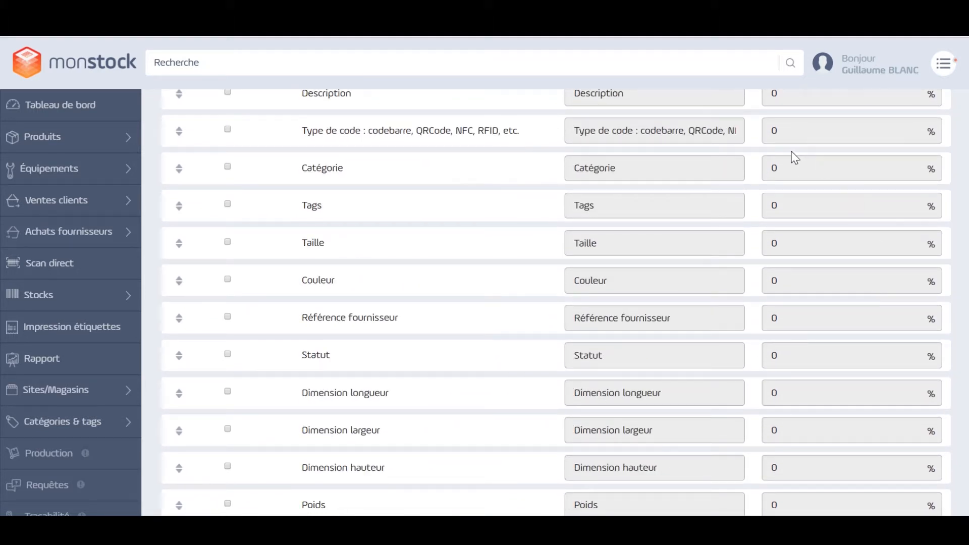
{"action": "scroll", "coordinate": [815, 265], "scroll_direction": "up", "scroll_amount": 8}
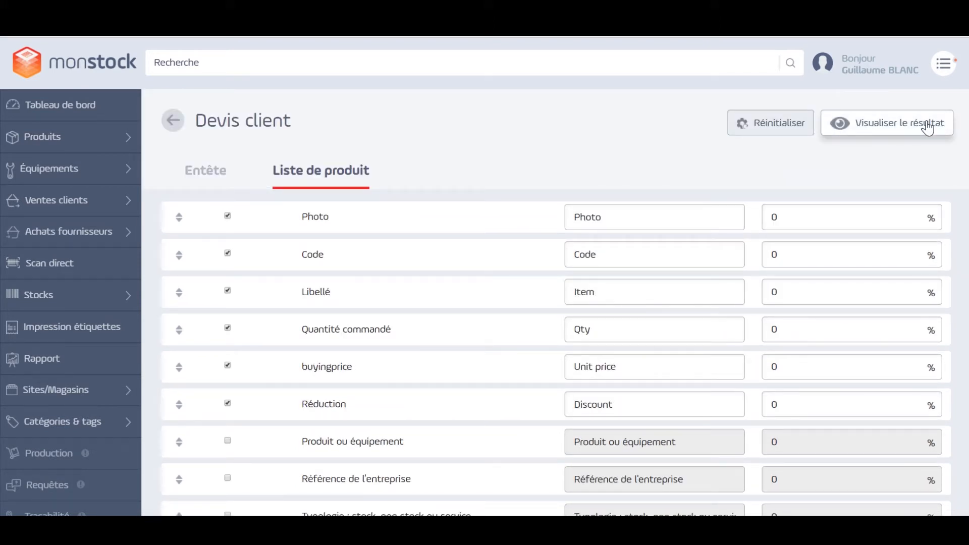
Preview the Devis client quote from header to company footer and close the preview
{"action": "left_click", "coordinate": [872, 129]}
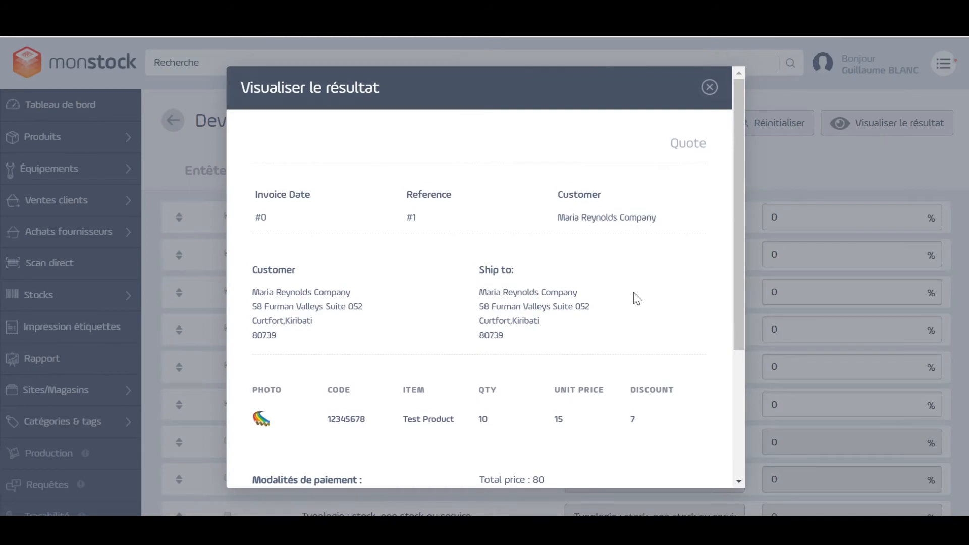
{"action": "scroll", "coordinate": [635, 299], "scroll_direction": "down", "scroll_amount": 2}
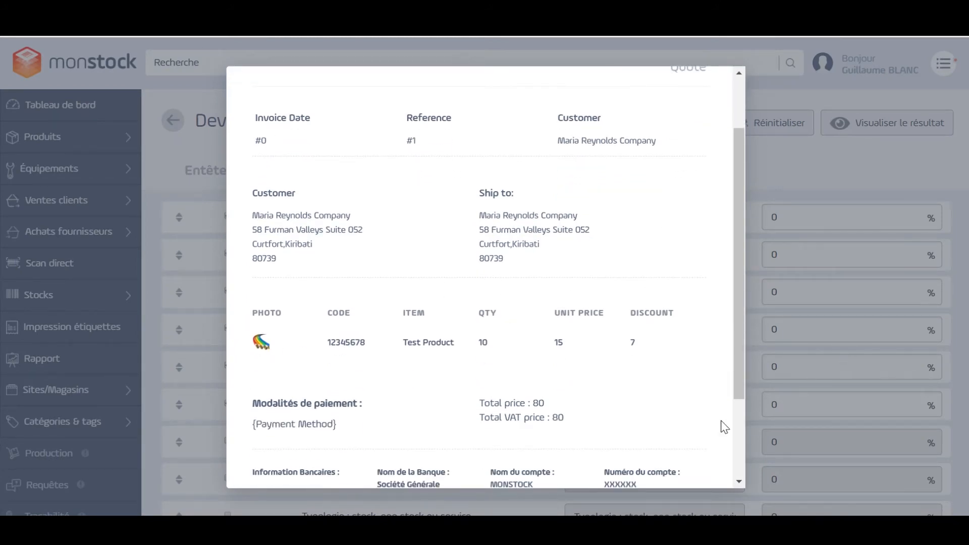
{"action": "scroll", "coordinate": [568, 424], "scroll_direction": "down", "scroll_amount": 3}
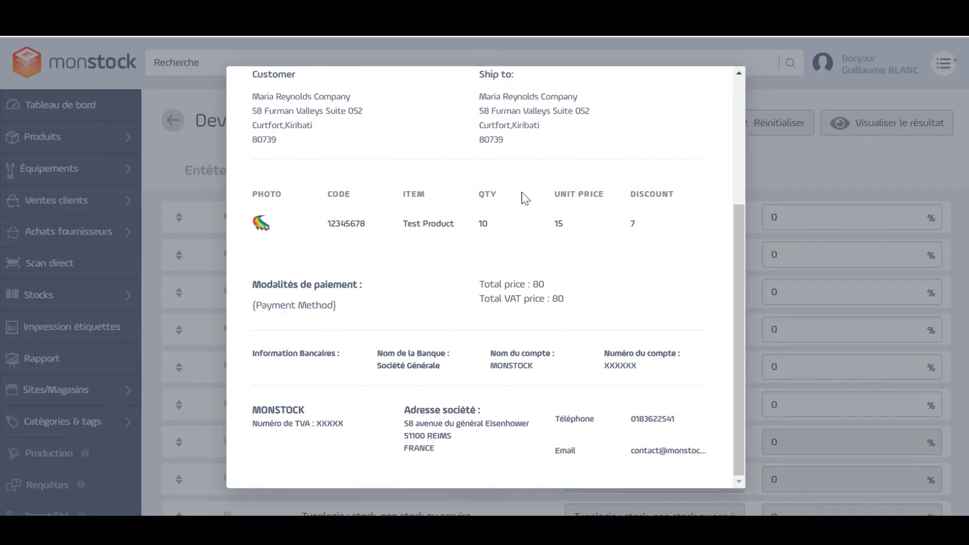
{"action": "scroll", "coordinate": [602, 281], "scroll_direction": "up", "scroll_amount": 5}
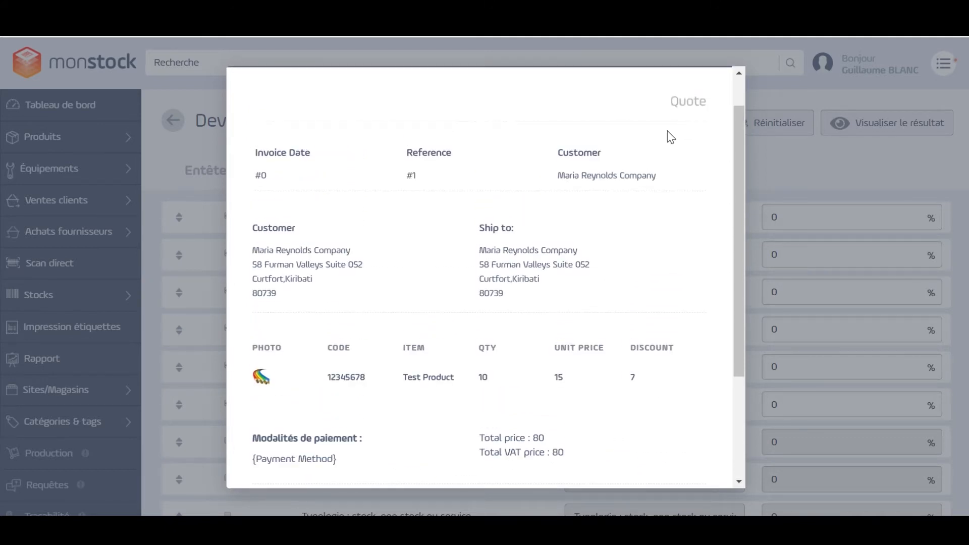
{"action": "scroll", "coordinate": [743, 106], "scroll_direction": "up", "scroll_amount": 1}
{"action": "left_click", "coordinate": [713, 91]}
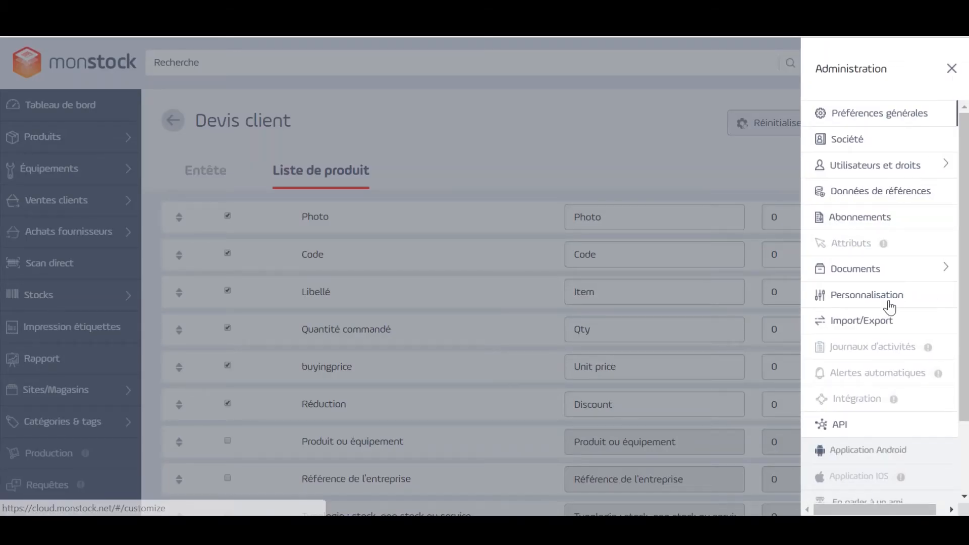
View the Personnalisation settings and open the Import/Export page to examine its data import options
{"action": "left_click", "coordinate": [887, 296]}
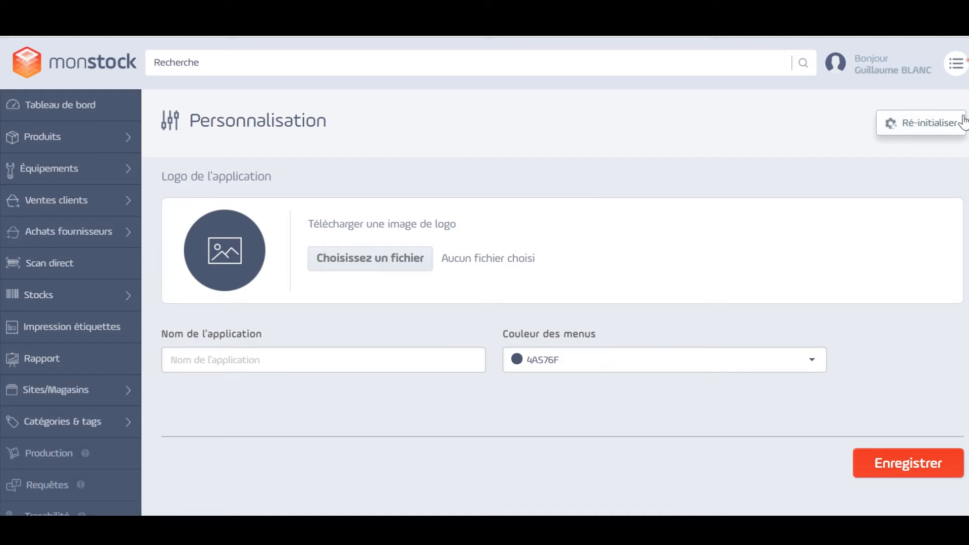
{"action": "left_click", "coordinate": [956, 63]}
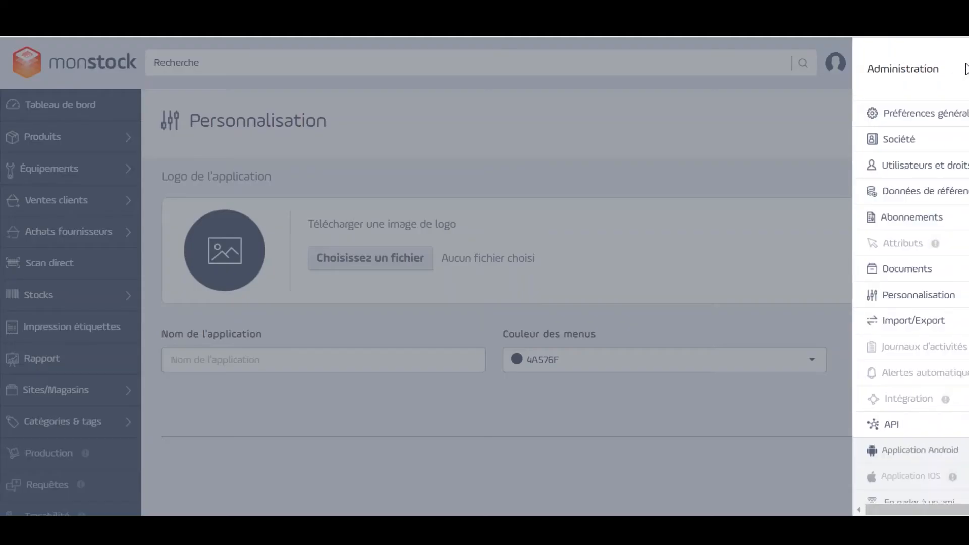
{"action": "left_click", "coordinate": [865, 319]}
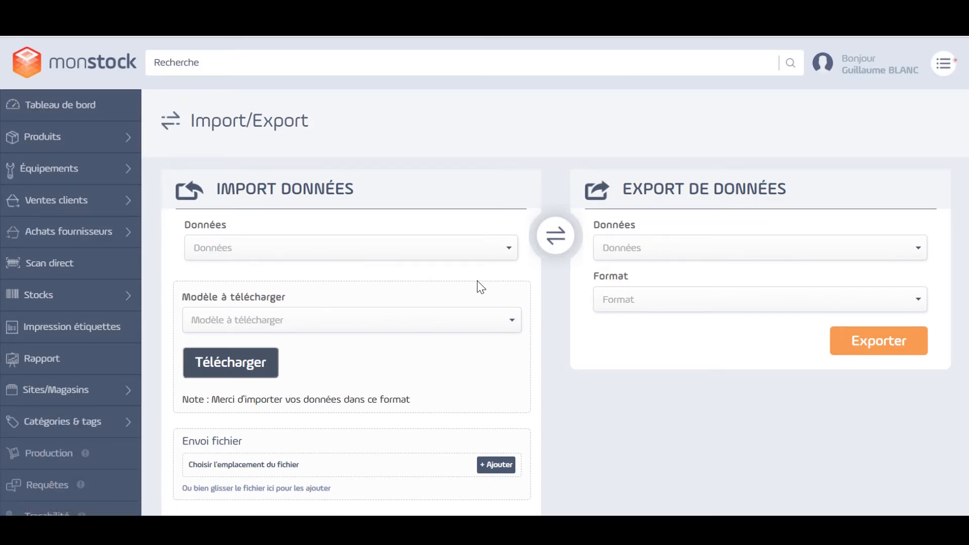
{"action": "scroll", "coordinate": [478, 282], "scroll_direction": "down", "scroll_amount": 2}
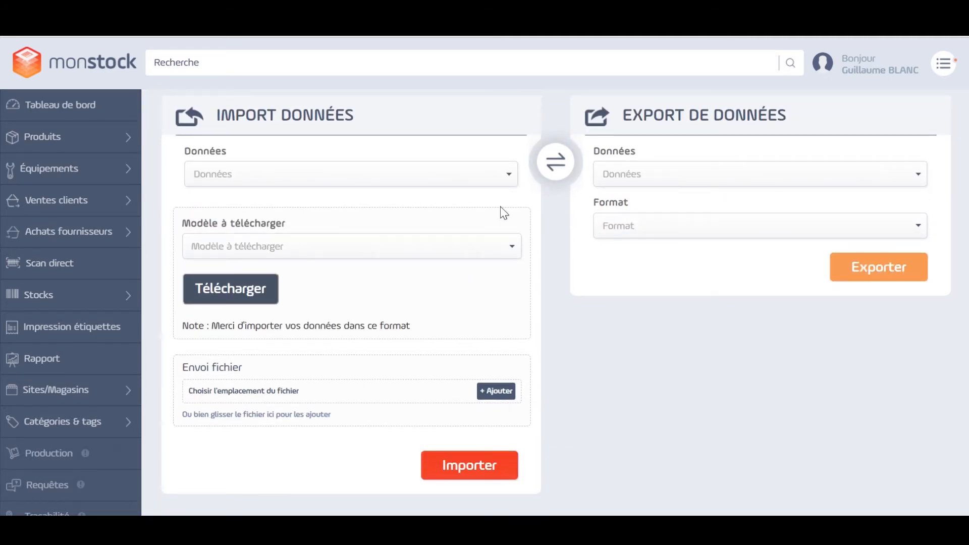
Set the data to export to Product and check the available export formats without choosing one
{"action": "left_click", "coordinate": [712, 185]}
{"action": "left_click", "coordinate": [623, 202]}
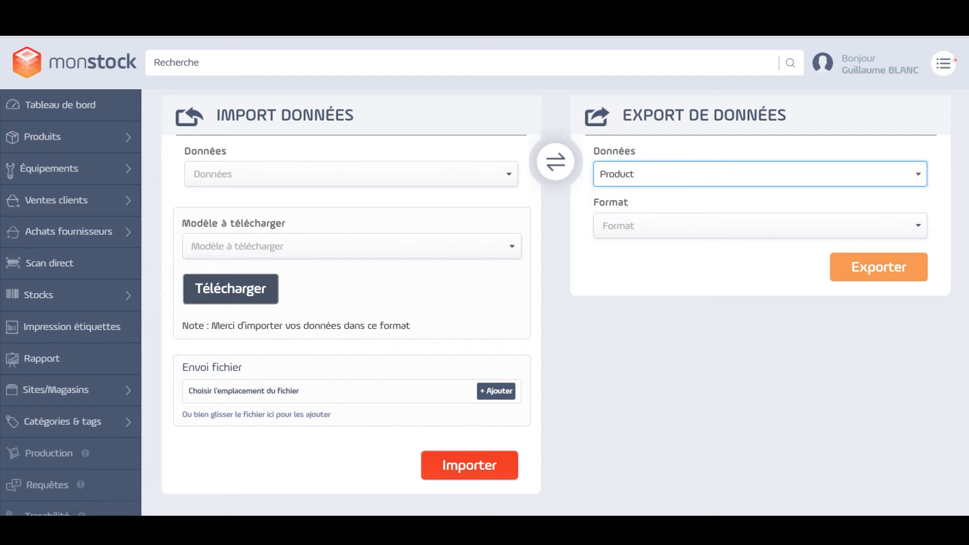
{"action": "left_click", "coordinate": [645, 217]}
{"action": "scroll", "coordinate": [620, 309], "scroll_direction": "down", "scroll_amount": 1}
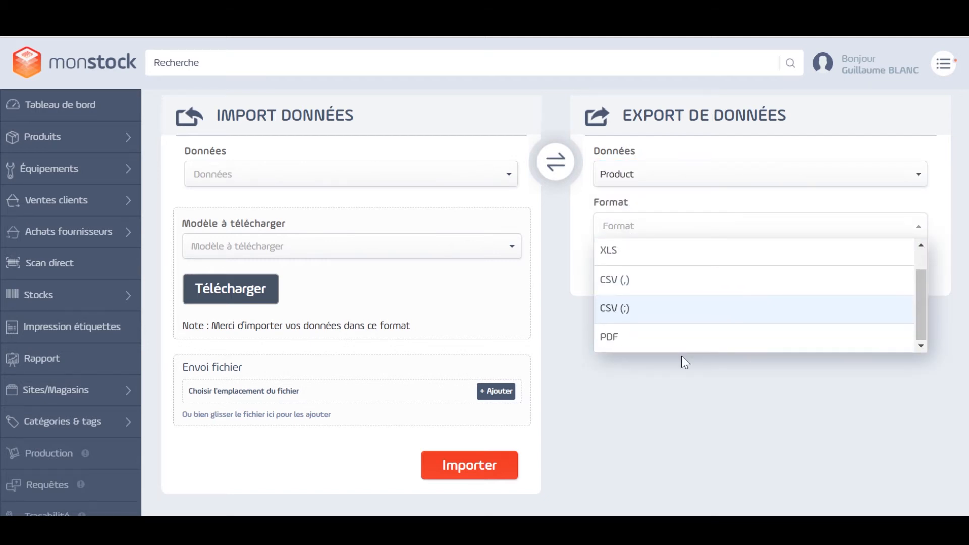
{"action": "left_click", "coordinate": [705, 422]}
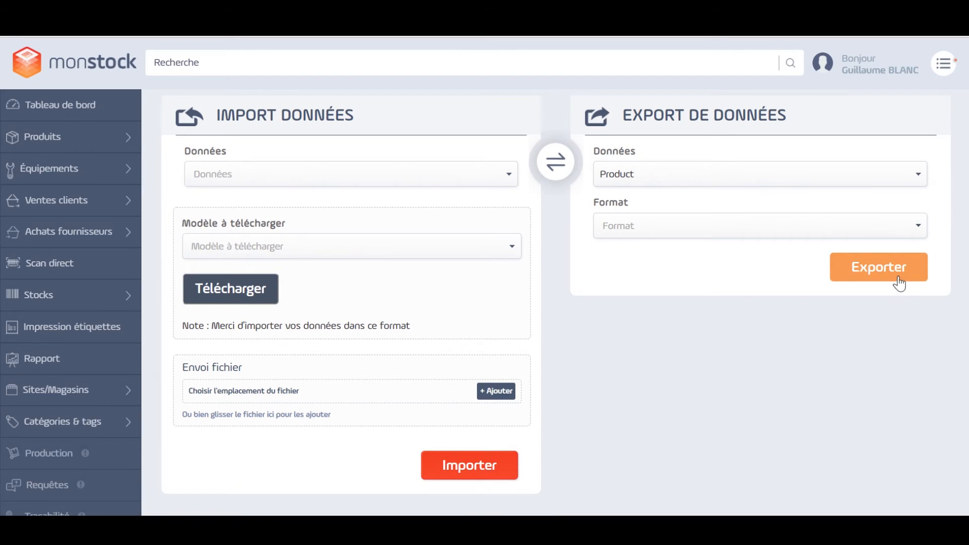
Open the API token page and look over the remaining Administration entries down to Déconnexion
{"action": "left_click", "coordinate": [943, 64]}
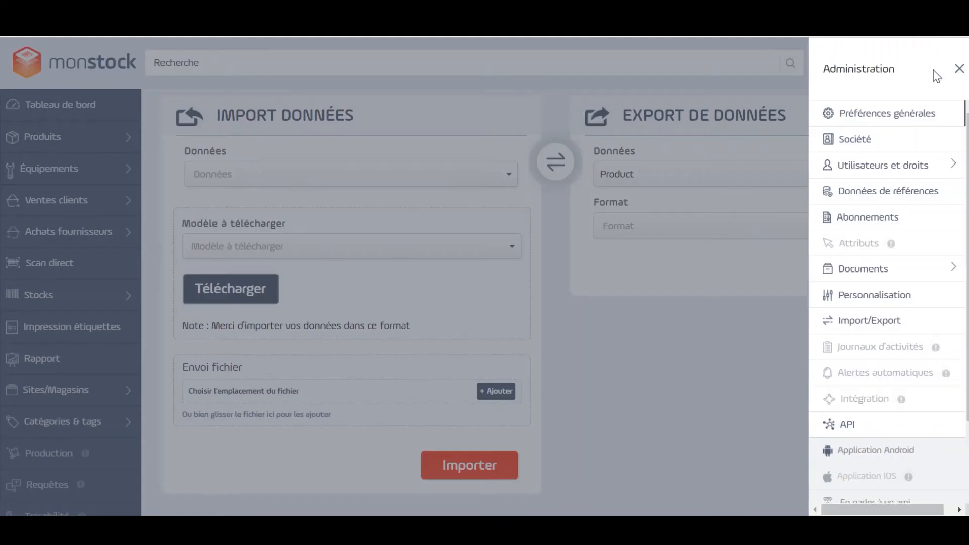
{"action": "left_click", "coordinate": [862, 430]}
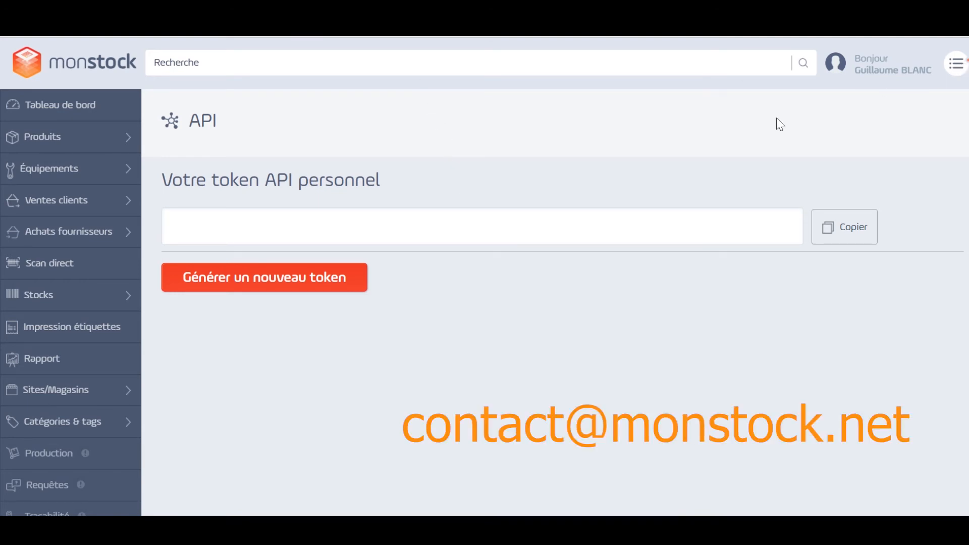
{"action": "left_click", "coordinate": [955, 63]}
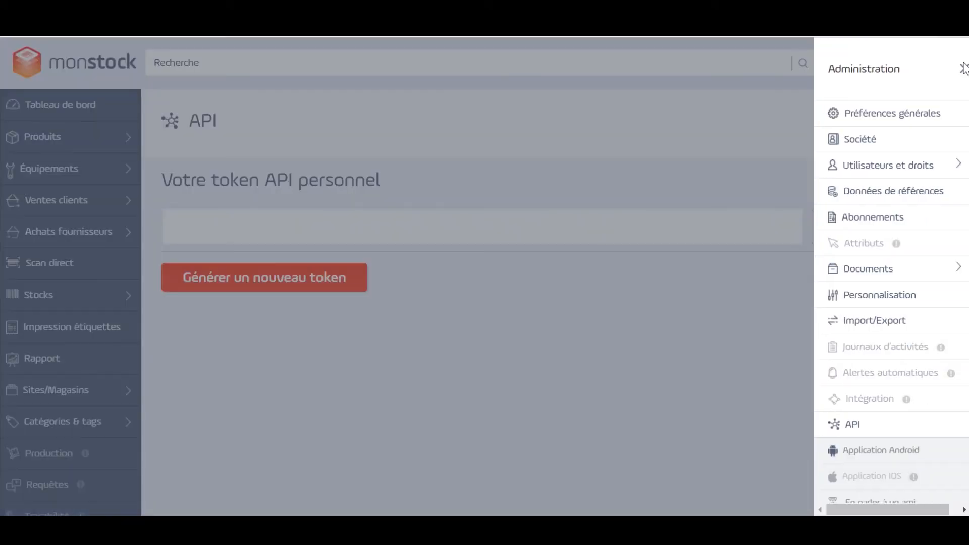
{"action": "scroll", "coordinate": [952, 444], "scroll_direction": "down", "scroll_amount": 3}
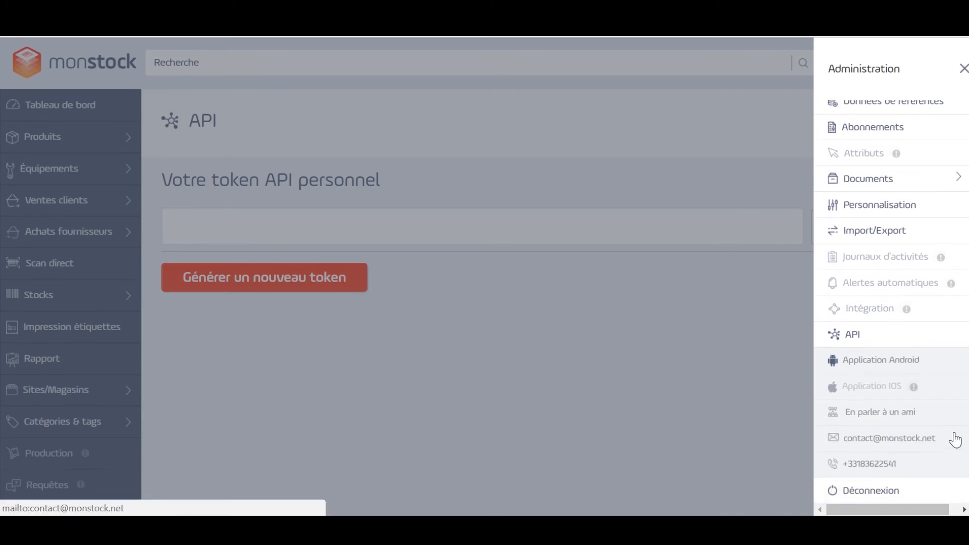